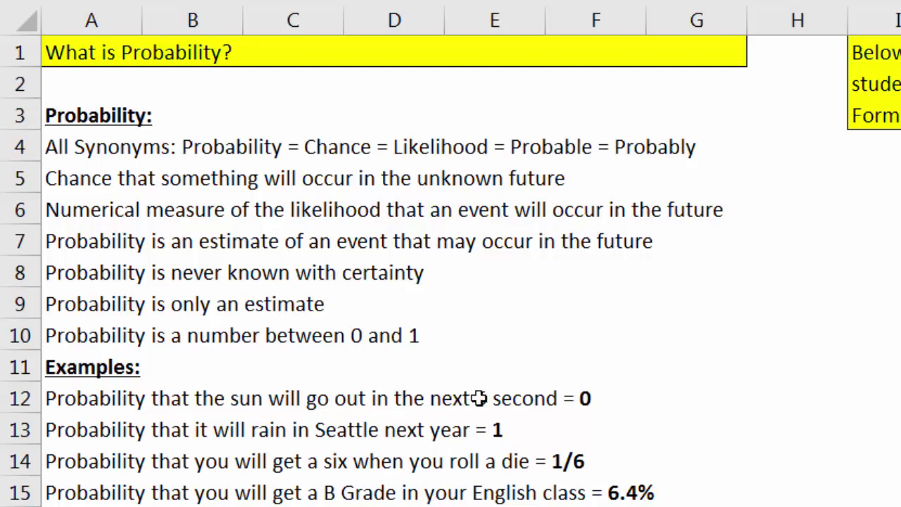
# Step: Open the COUNTIFS Function worksheet
pyautogui.keyDown('ctrl'); pyautogui.scroll(-5, 63, 391); pyautogui.keyUp('ctrl')
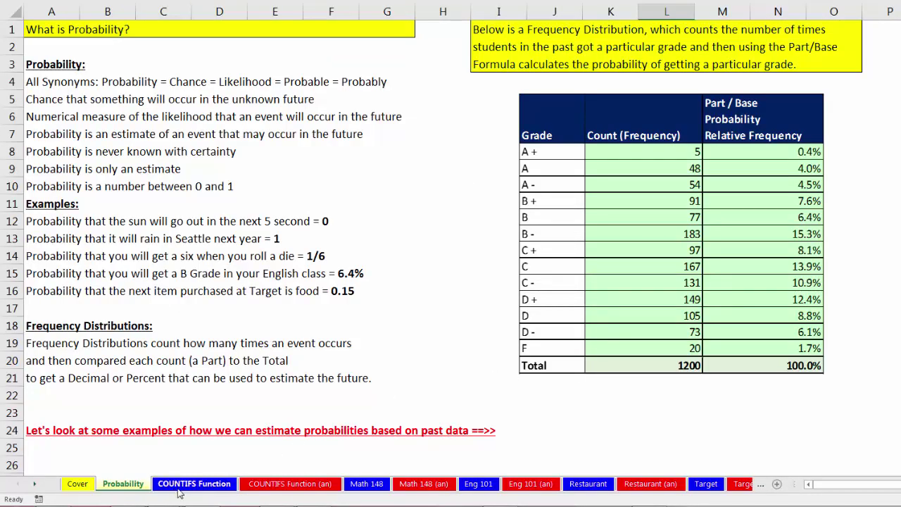
pyautogui.click(188, 486)
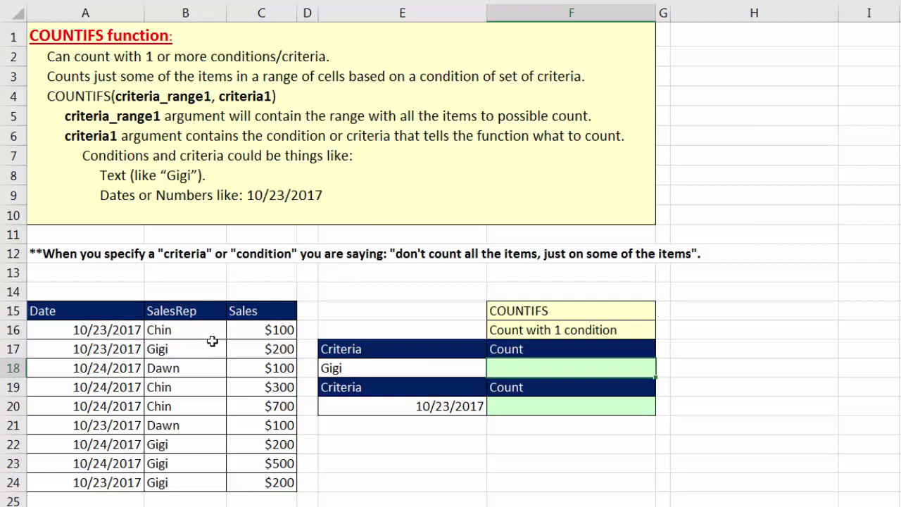
# Step: Examine the SalesRep entries in B16:B24 alongside the name criterion in E18
pyautogui.click(176, 333)
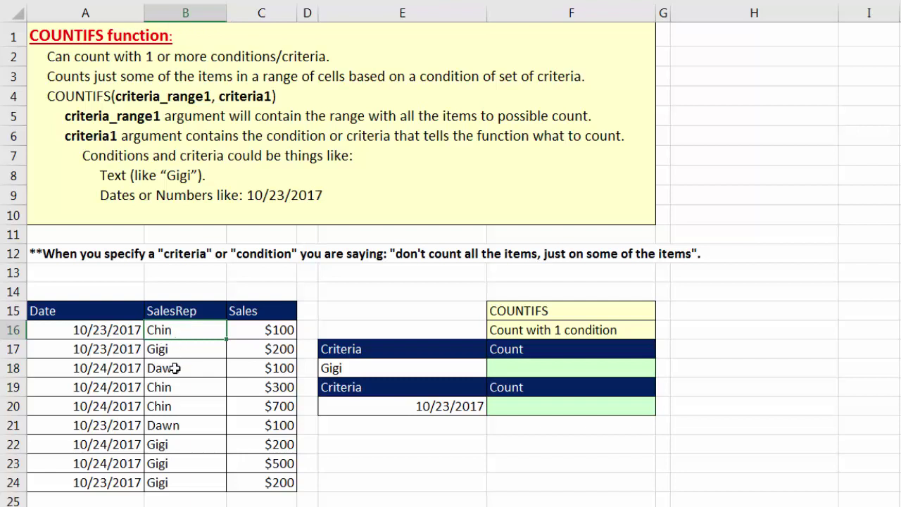
pyautogui.click(170, 350)
pyautogui.click(174, 368)
pyautogui.click(172, 389)
pyautogui.click(176, 407)
pyautogui.click(182, 427)
pyautogui.click(179, 446)
pyautogui.click(181, 464)
pyautogui.click(181, 481)
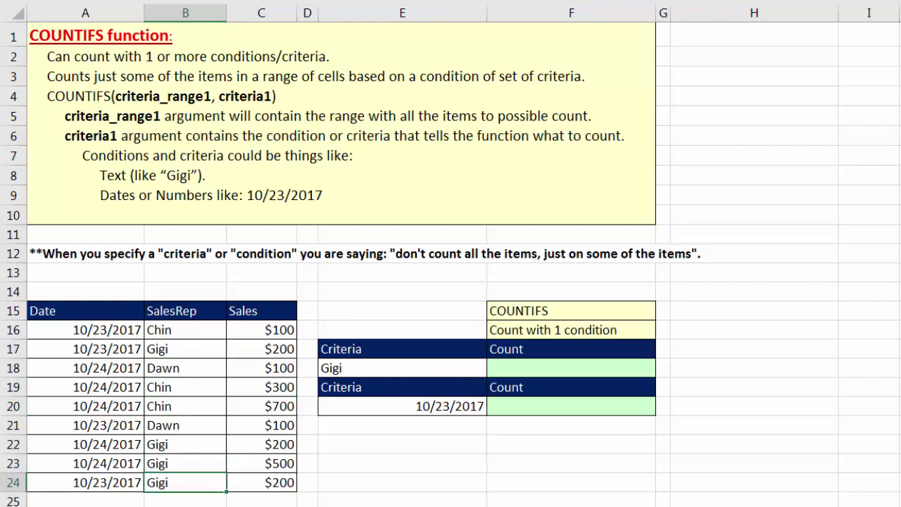
pyautogui.click(336, 372)
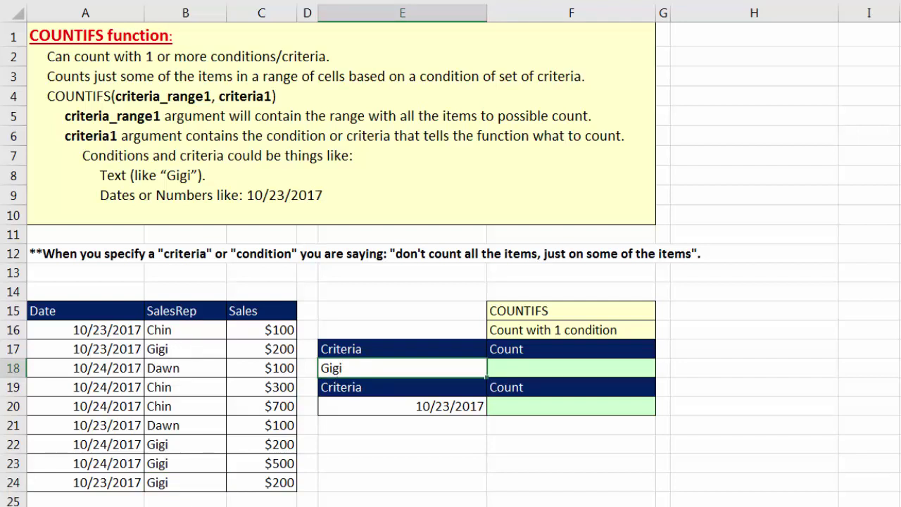
pyautogui.moveTo(171, 331); pyautogui.dragTo(172, 483)
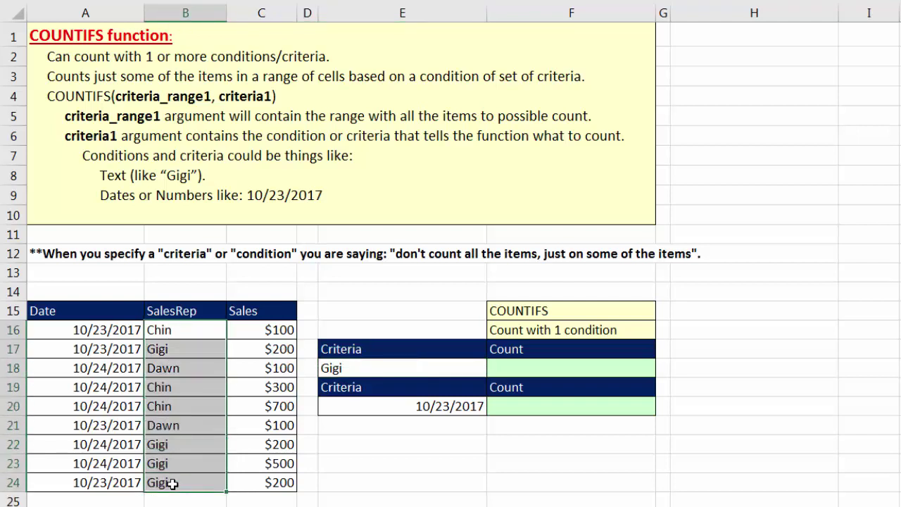
pyautogui.click(183, 353)
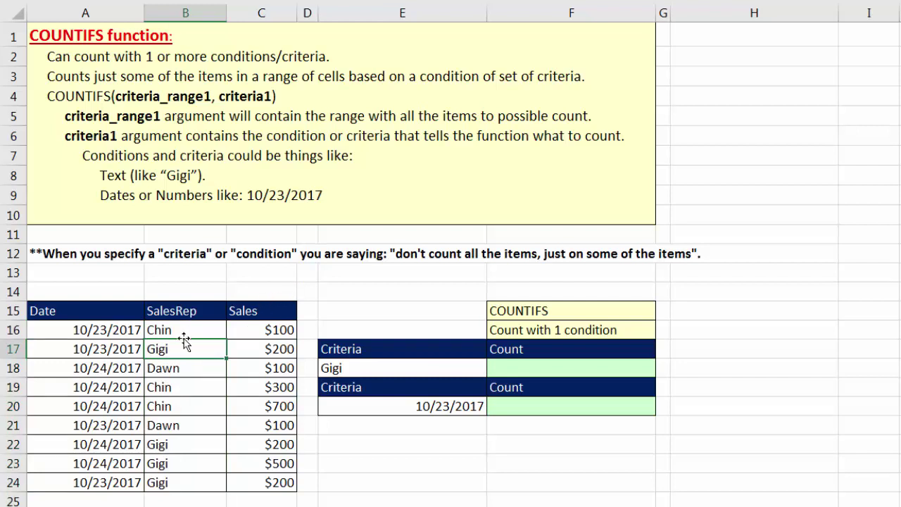
pyautogui.click(354, 372)
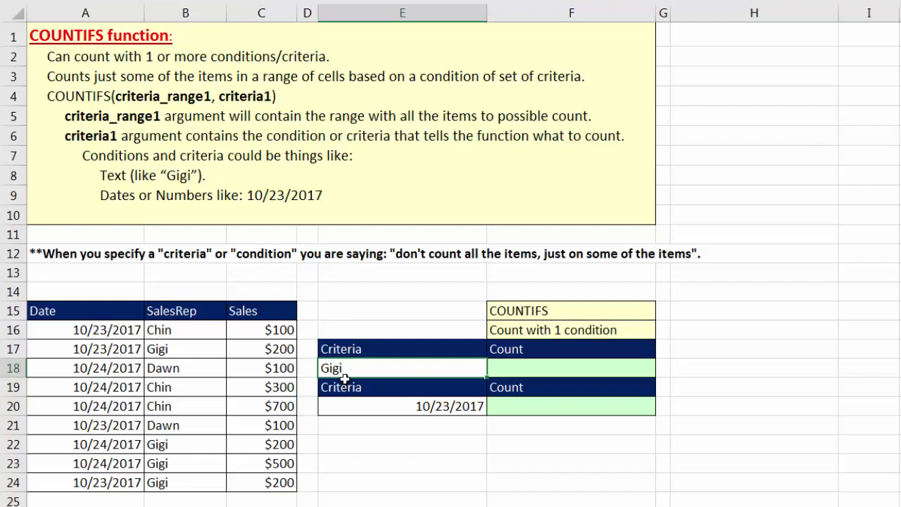
# Step: Compare each SalesRep cell from B16 to B24 with the criterion in E18 and pick out the matching entries
pyautogui.click(188, 332)
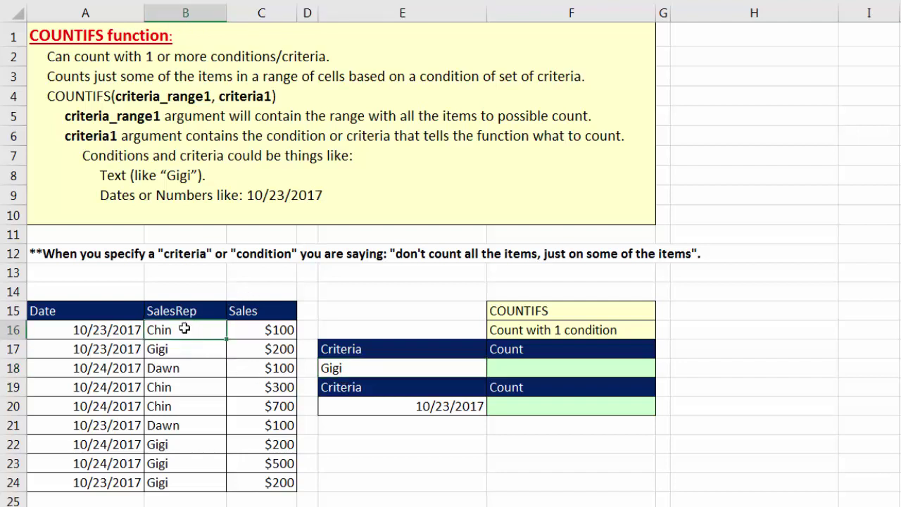
pyautogui.click(179, 349)
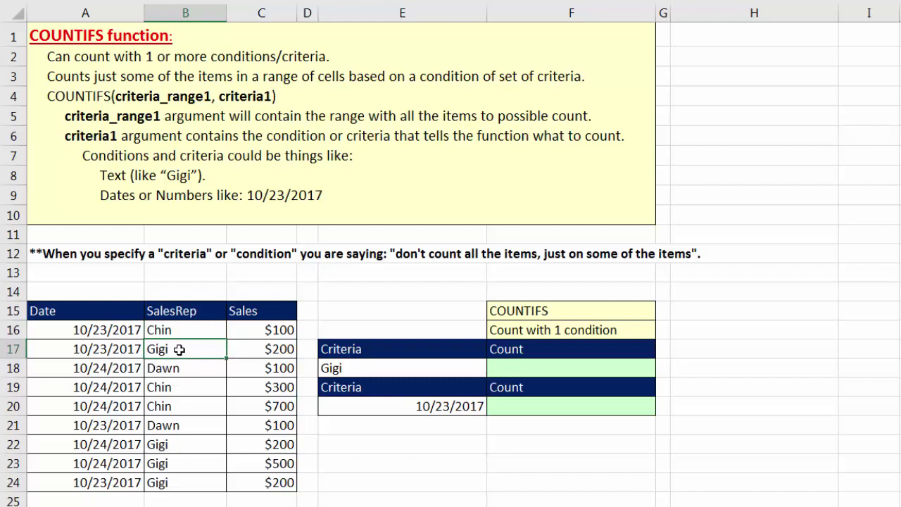
pyautogui.click(187, 369)
pyautogui.click(186, 388)
pyautogui.click(187, 408)
pyautogui.click(187, 425)
pyautogui.click(187, 444)
pyautogui.click(182, 466)
pyautogui.click(182, 483)
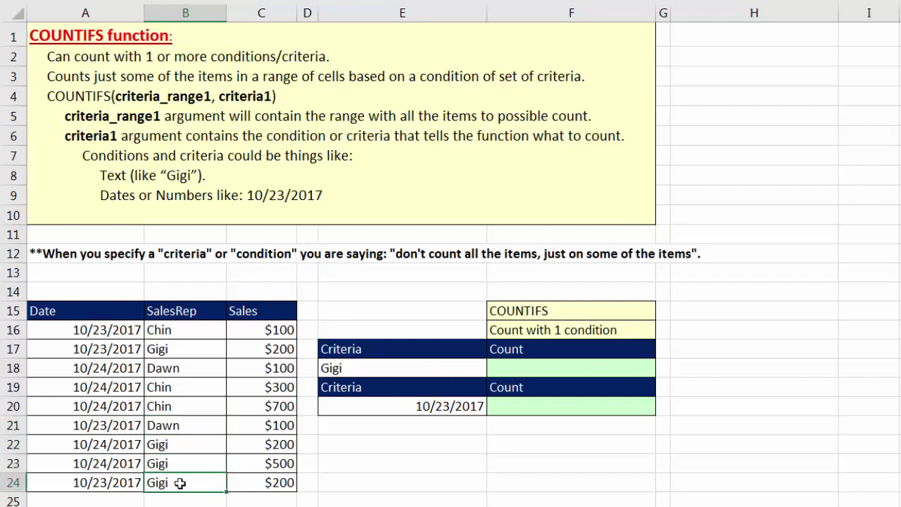
pyautogui.click(170, 350)
pyautogui.click(185, 447)
pyautogui.click(185, 463)
pyautogui.click(184, 481)
# Step: Start a formula in the count cell F18 with the COUNTIFS function
pyautogui.click(512, 371)
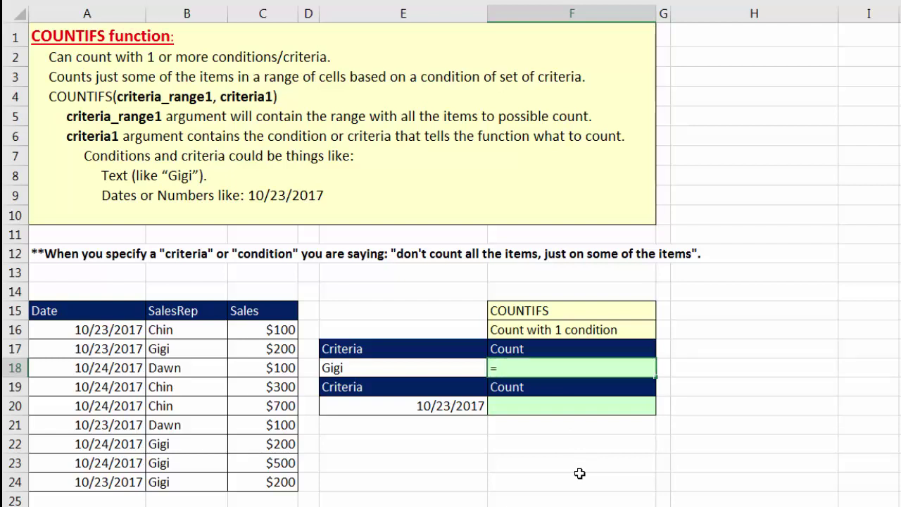
pyautogui.write('count')
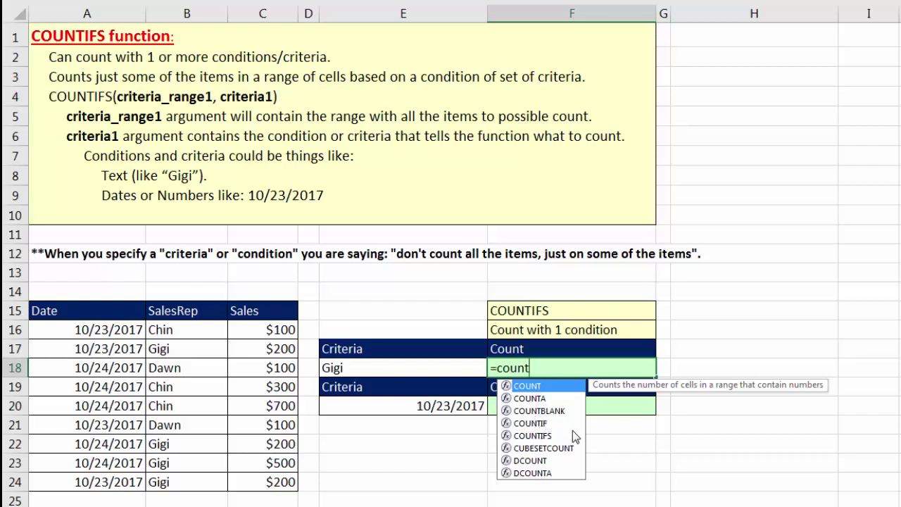
pyautogui.press('Down')
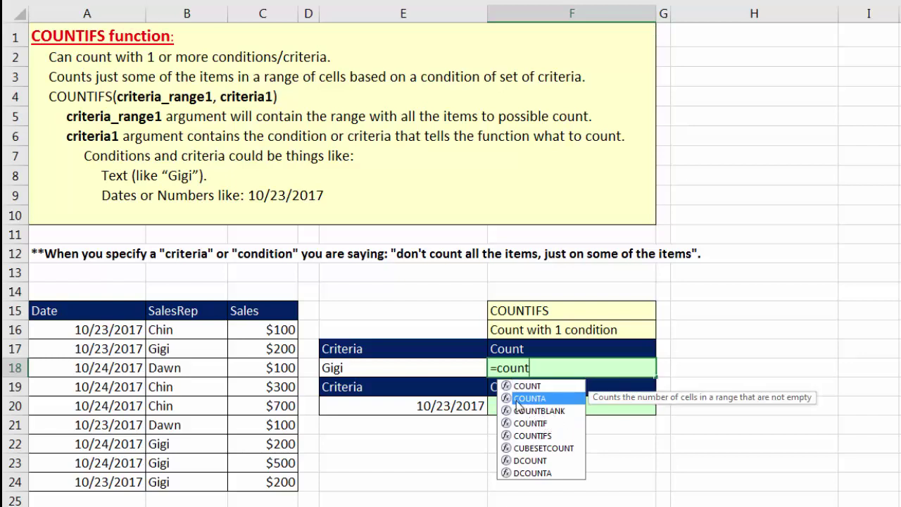
pyautogui.press('Down')
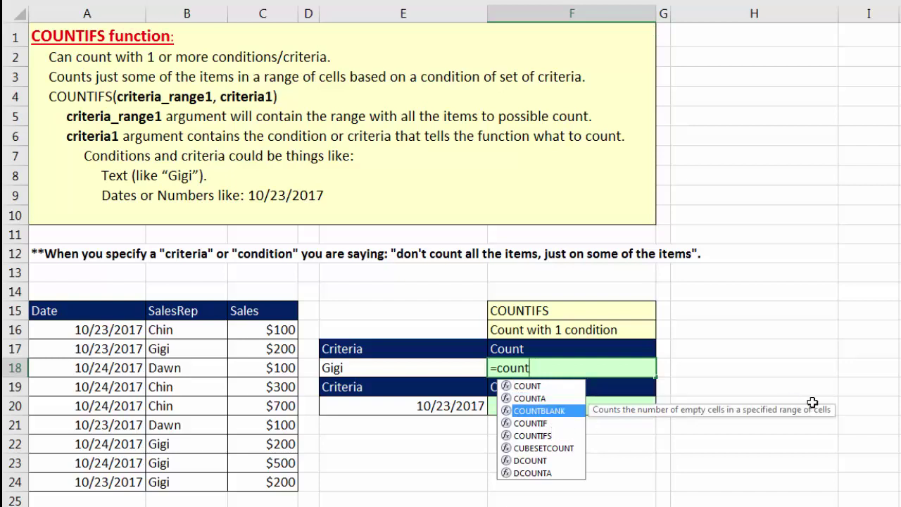
pyautogui.press('Down')
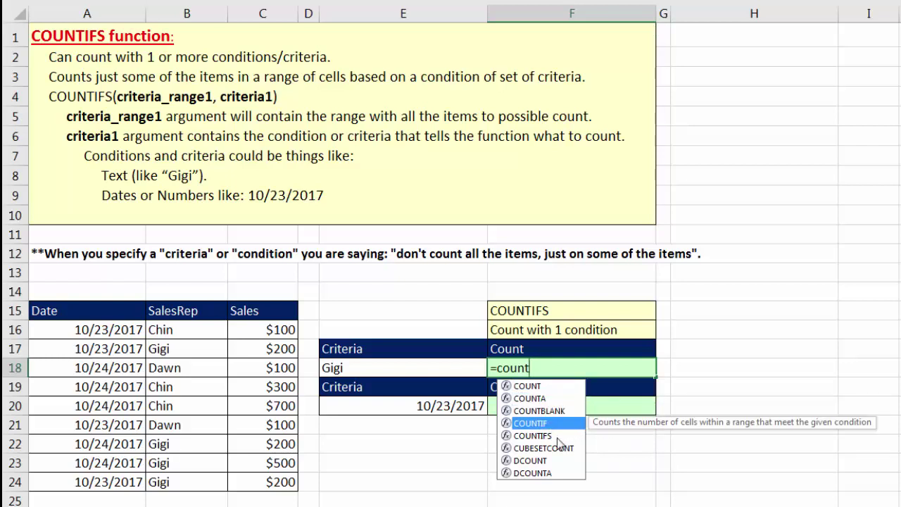
pyautogui.press('Down')
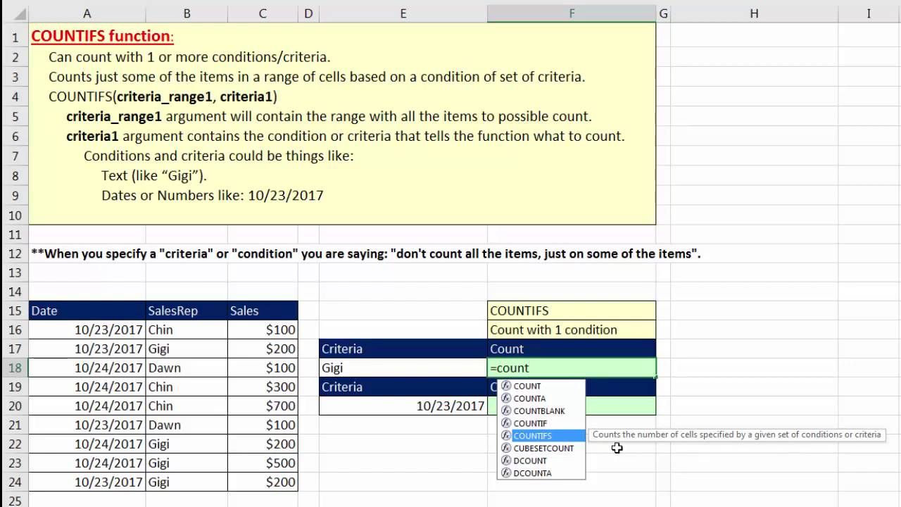
pyautogui.press('Up')
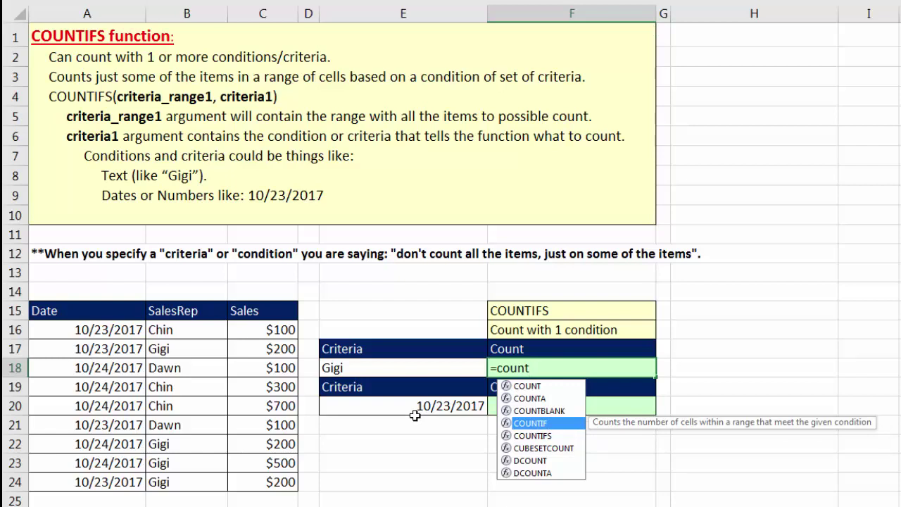
pyautogui.press('Down')
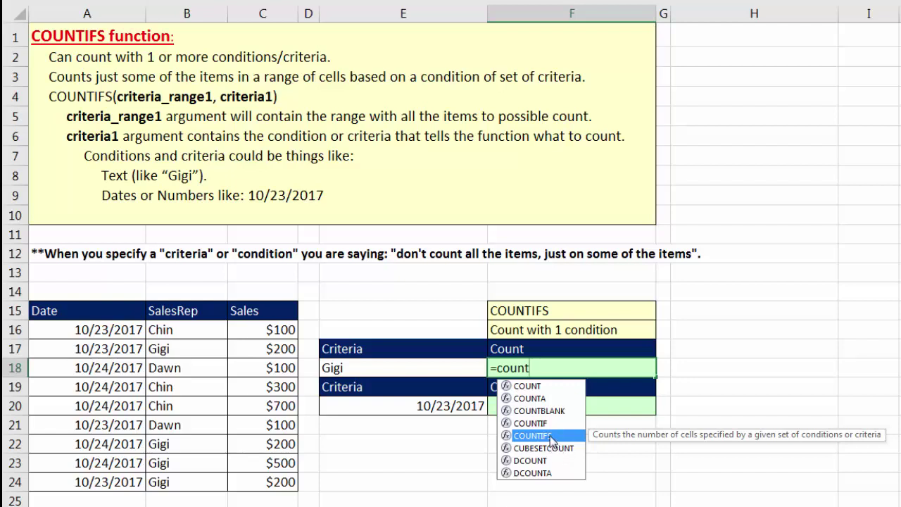
pyautogui.press('Tab')
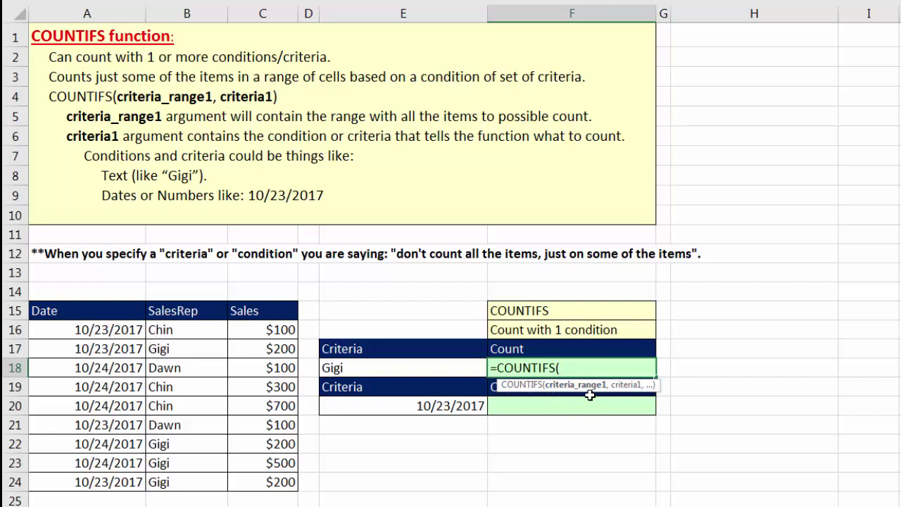
# Step: Complete the F18 formula with criteria range B16:B24 and criterion E18, and enter it
pyautogui.moveTo(161, 333); pyautogui.dragTo(177, 483)
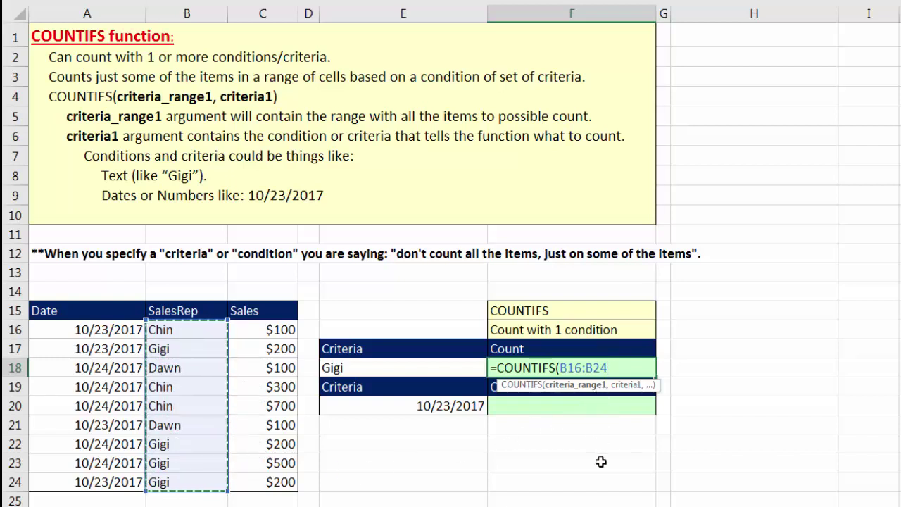
pyautogui.write(',')
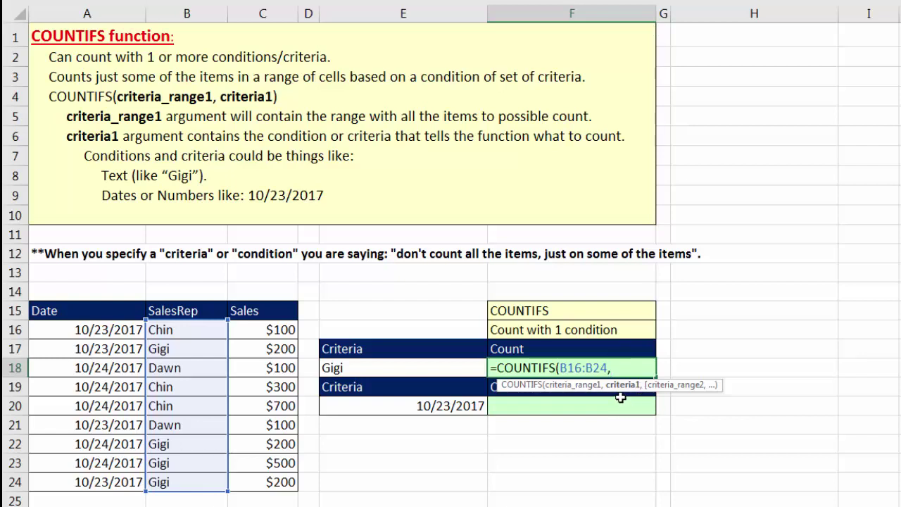
pyautogui.click(392, 368)
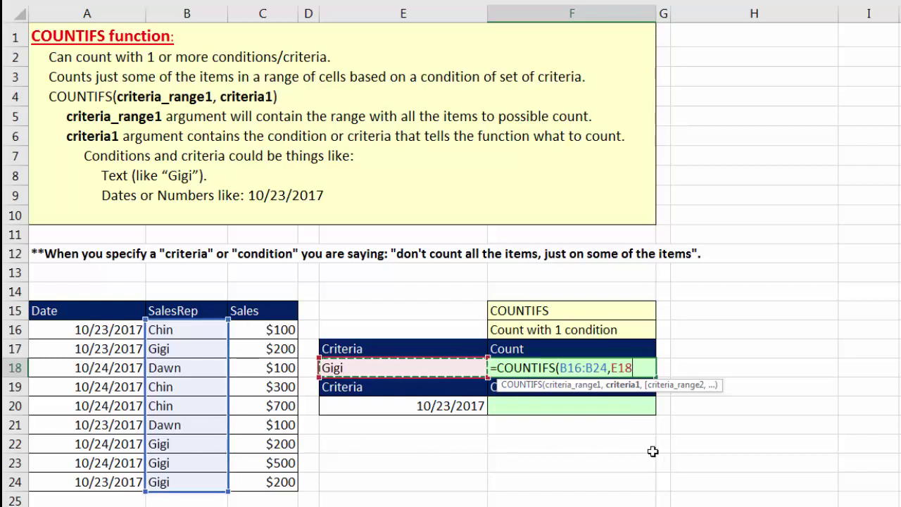
pyautogui.write(')')
pyautogui.press('Return')
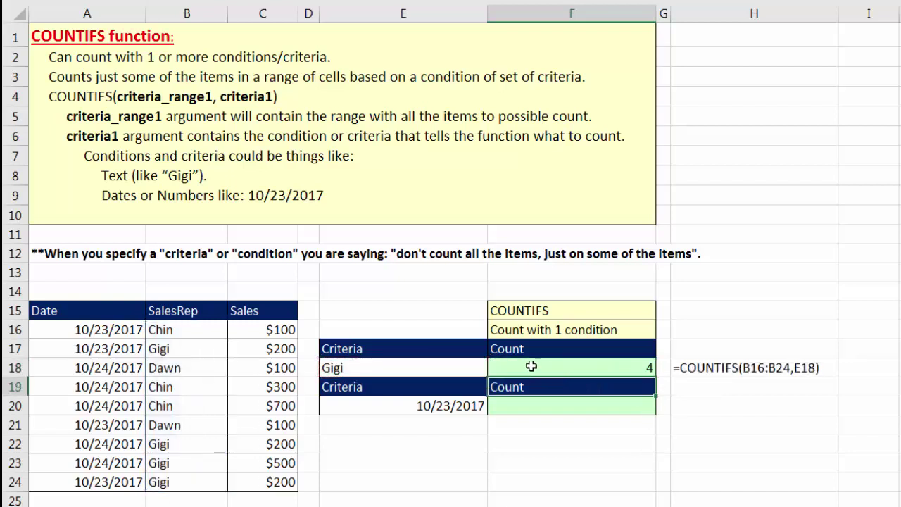
# Step: Review the criterion in E18 and the cell references used by the COUNTIFS formula in F18
pyautogui.click(388, 364)
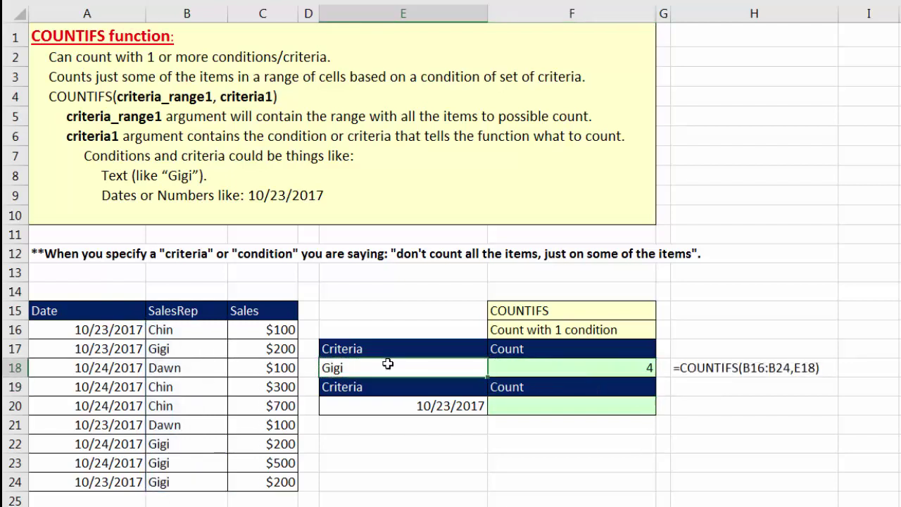
pyautogui.click(550, 369)
pyautogui.press('F2')
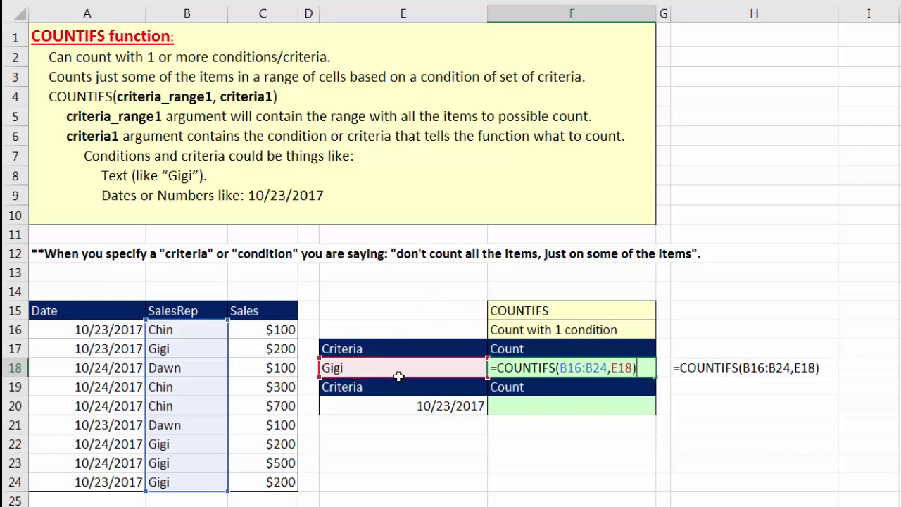
pyautogui.press('Return')
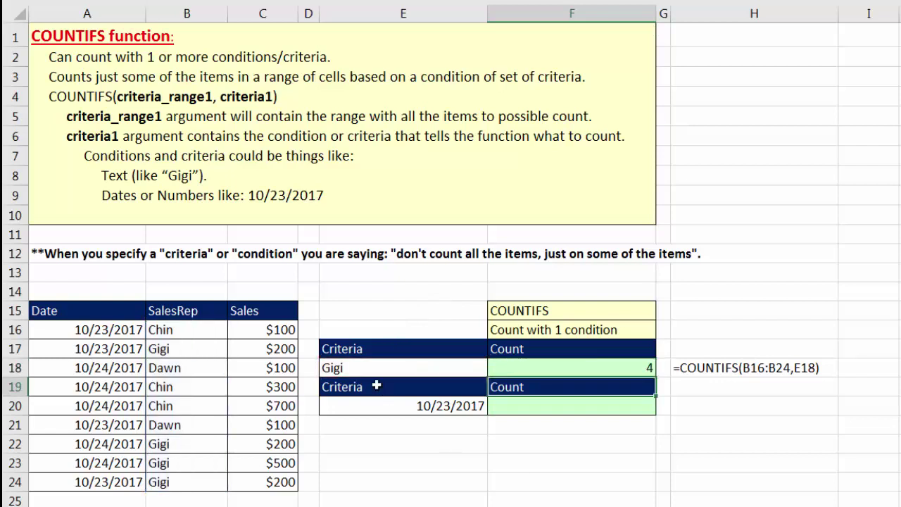
# Step: Try a different sales rep's name as the criterion in E18, and undo the change
pyautogui.click(358, 368)
pyautogui.write('Dawn')
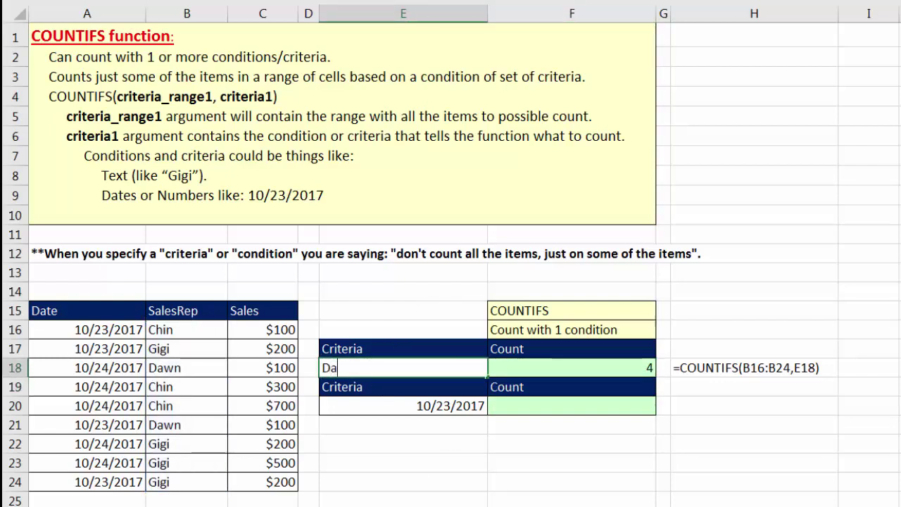
pyautogui.hotkey('ctrl', 'Return')
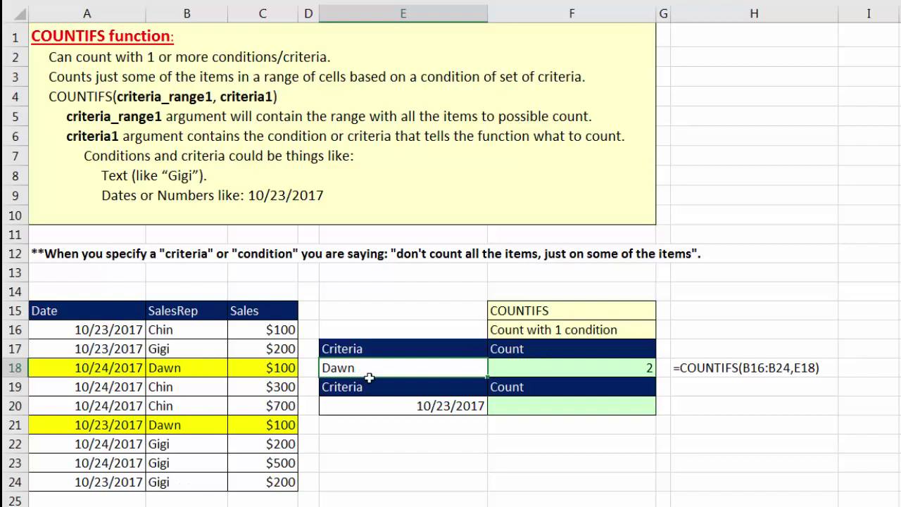
pyautogui.hotkey('ctrl', 'z')
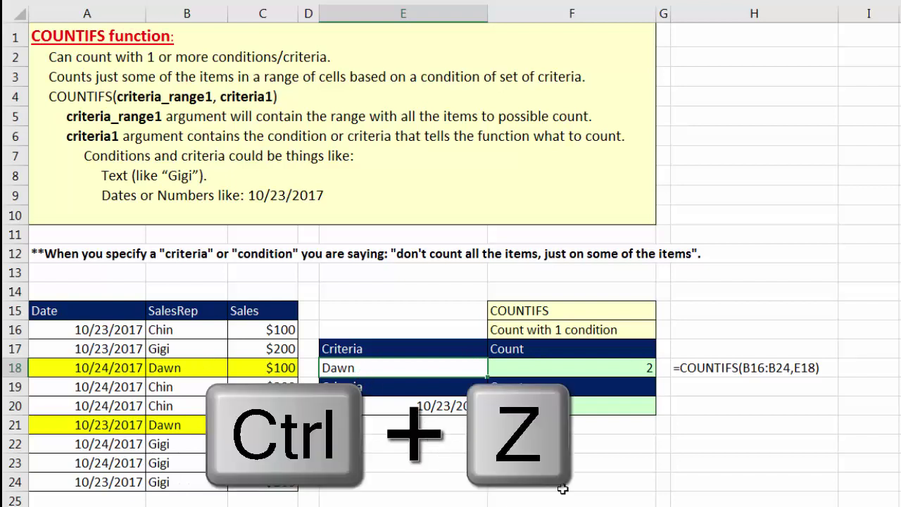
pyautogui.hotkey('ctrl', 'z')
# Step: Enter a COUNTIFS formula in F20 with criteria range A16:A24 and the date in E20 as the criterion
pyautogui.click(529, 406)
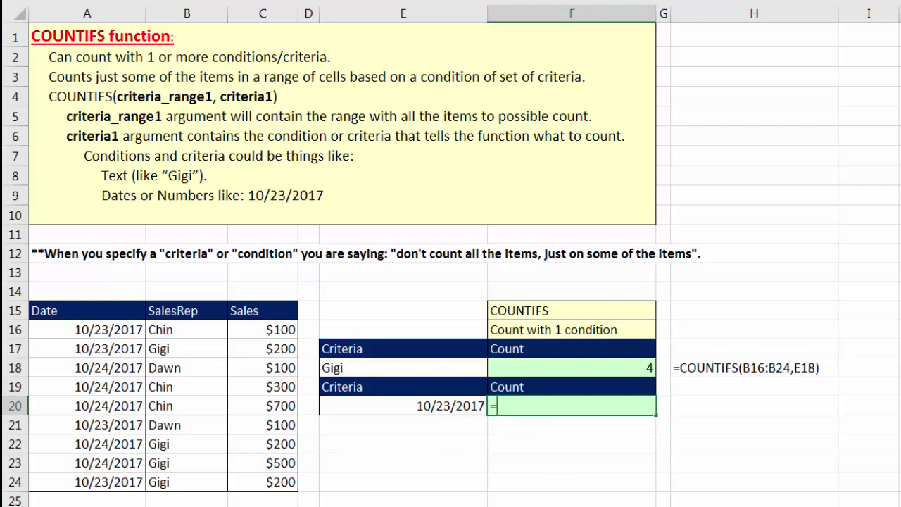
pyautogui.write('counti')
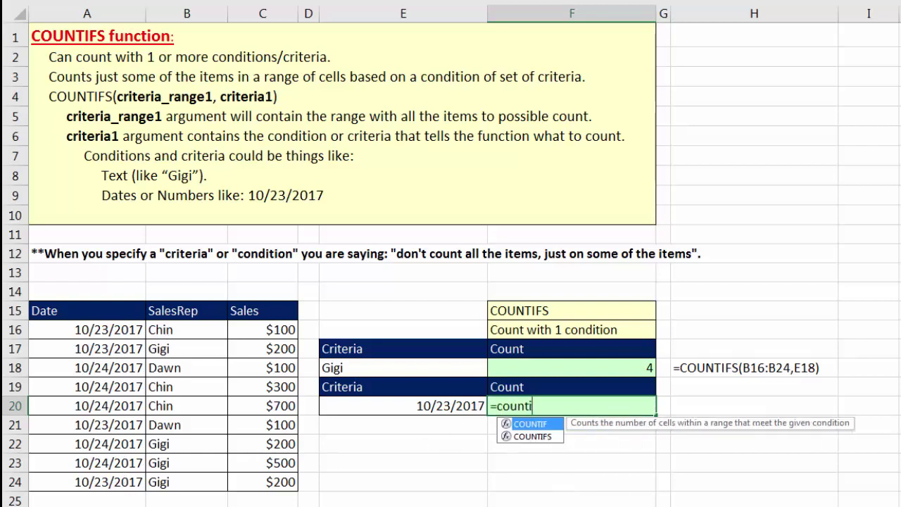
pyautogui.write('fs')
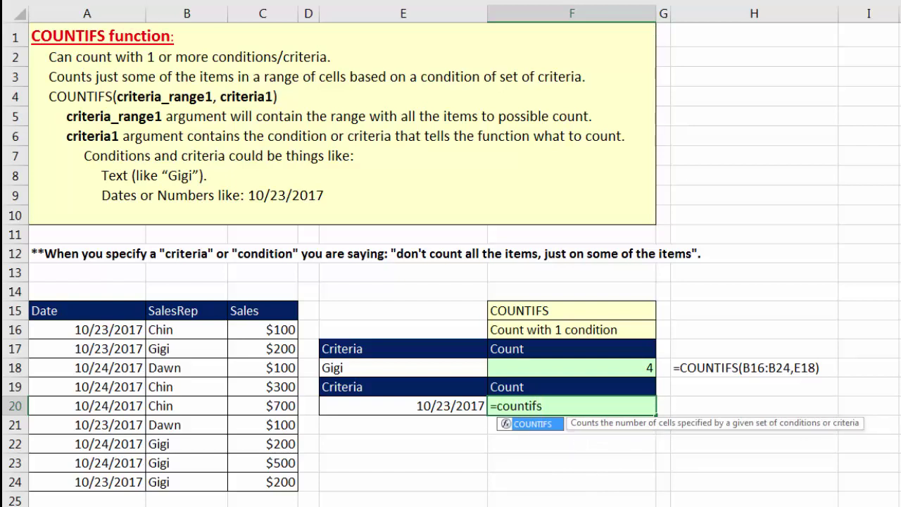
pyautogui.press('Tab')
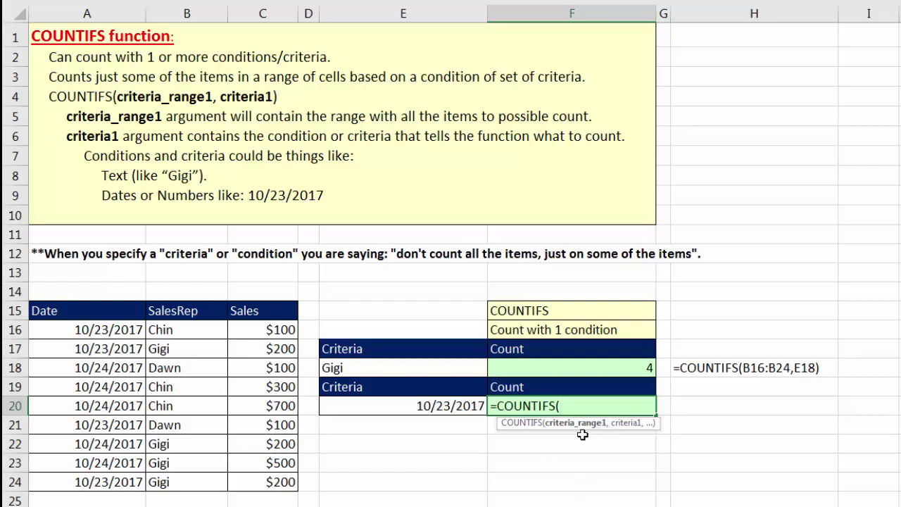
pyautogui.click(84, 329)
pyautogui.moveTo(84, 330); pyautogui.dragTo(98, 486)
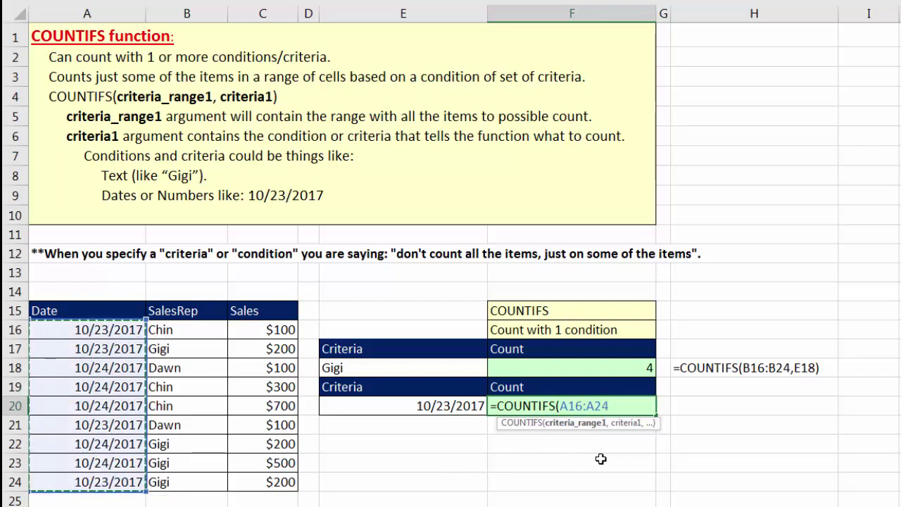
pyautogui.write(',')
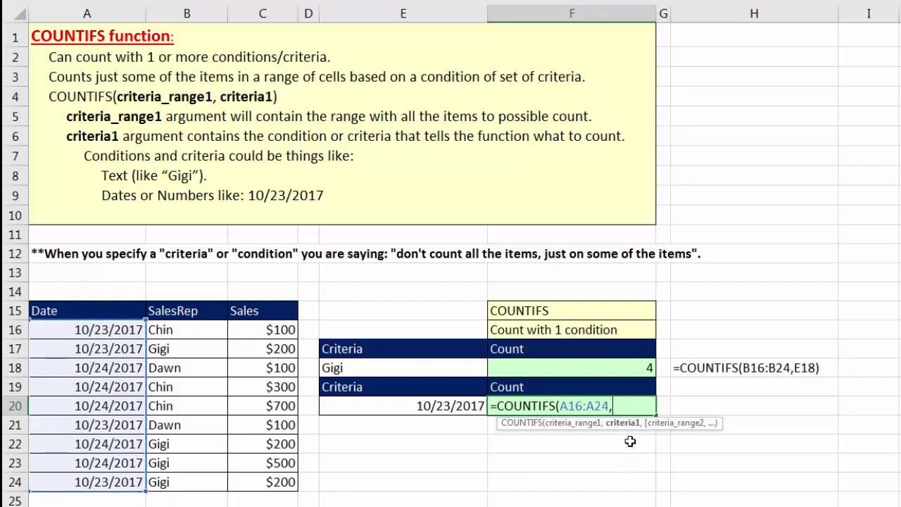
pyautogui.click(423, 410)
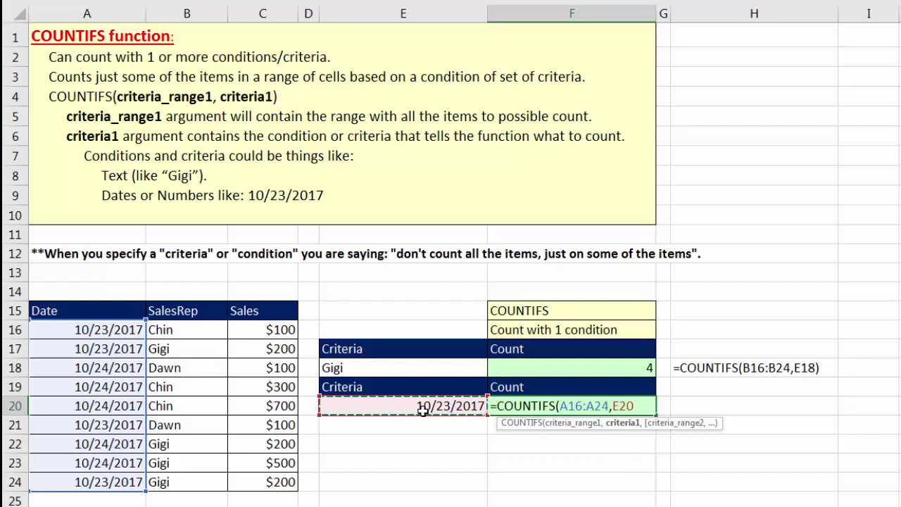
pyautogui.write(')')
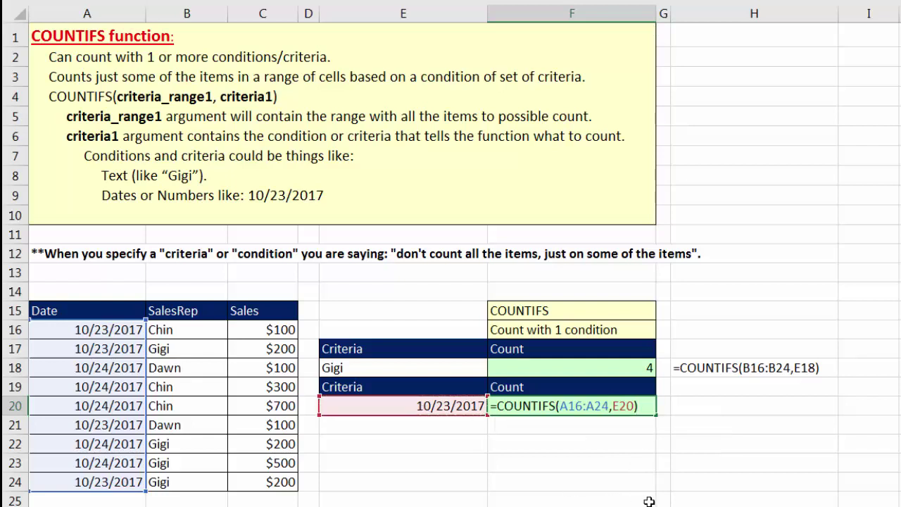
pyautogui.press('Return')
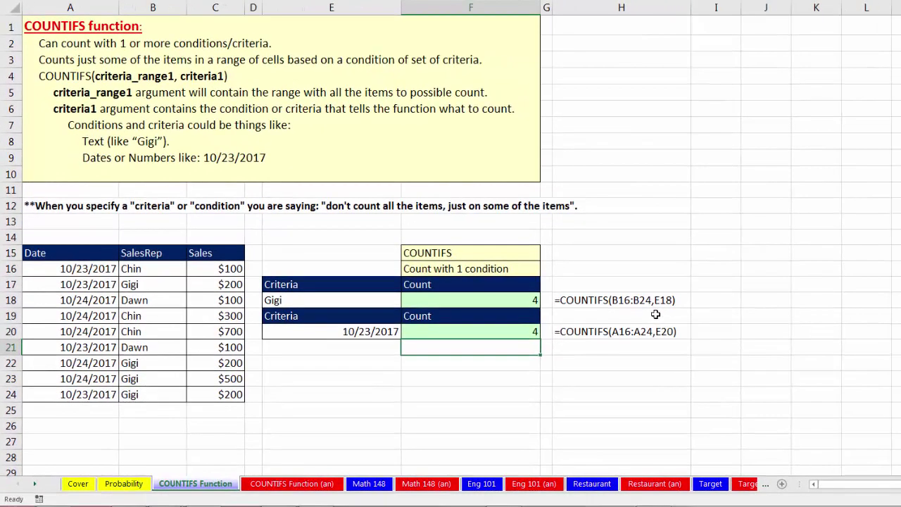
# Step: Switch to the Math 148 sheet and examine the extent of the student grade data and the empty frequency table
pyautogui.click(370, 484)
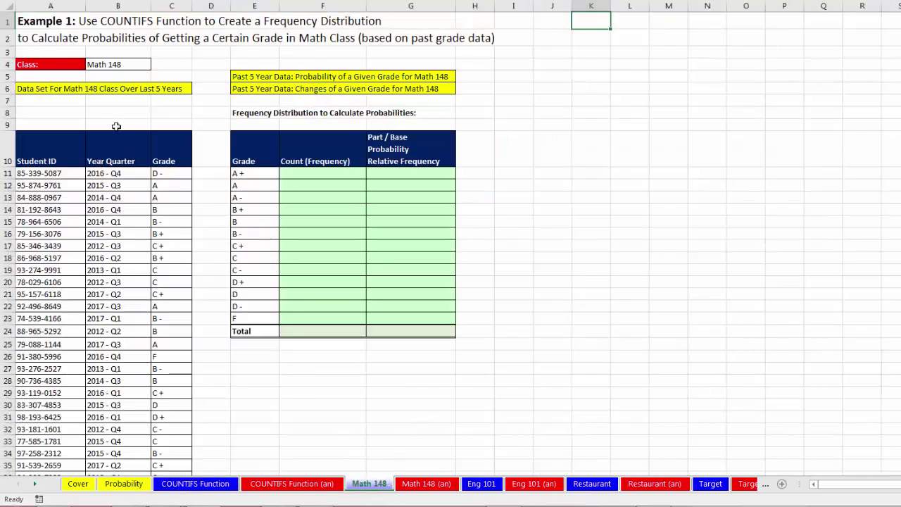
pyautogui.click(117, 174)
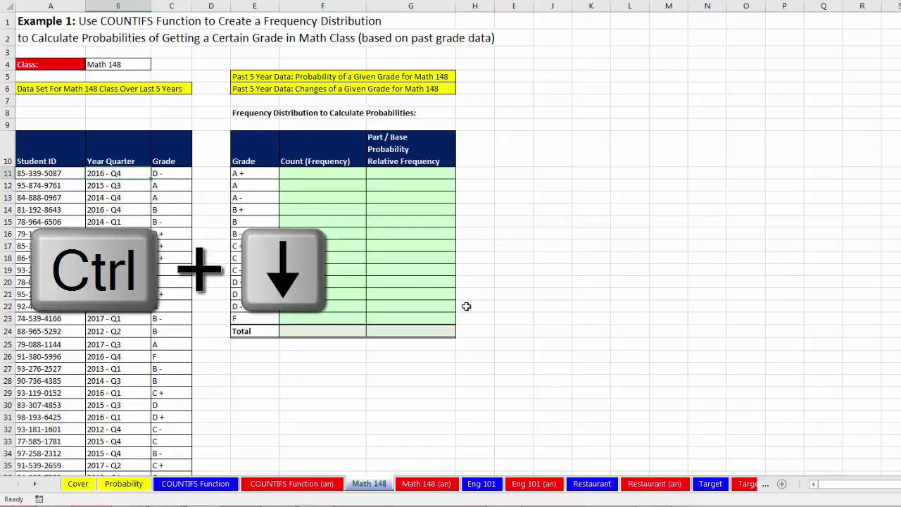
pyautogui.hotkey('ctrl', 'Down')
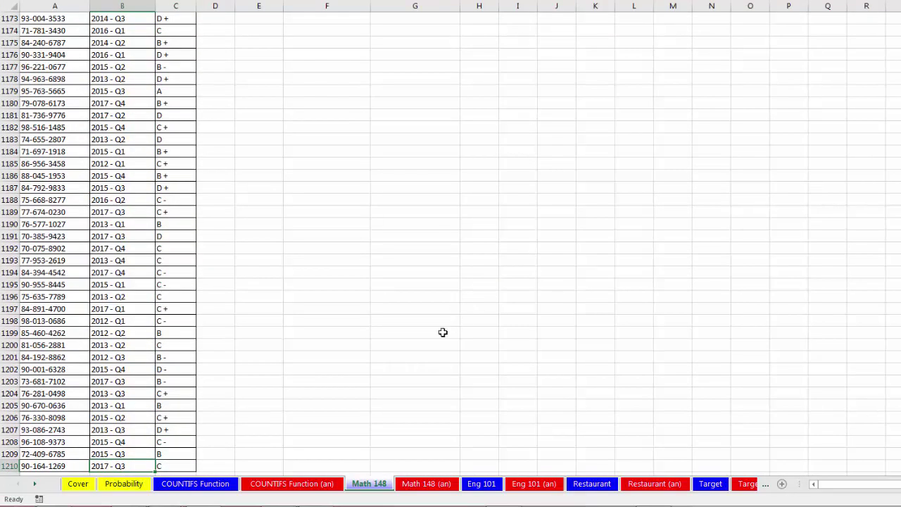
pyautogui.scroll(-3, 451, 326)
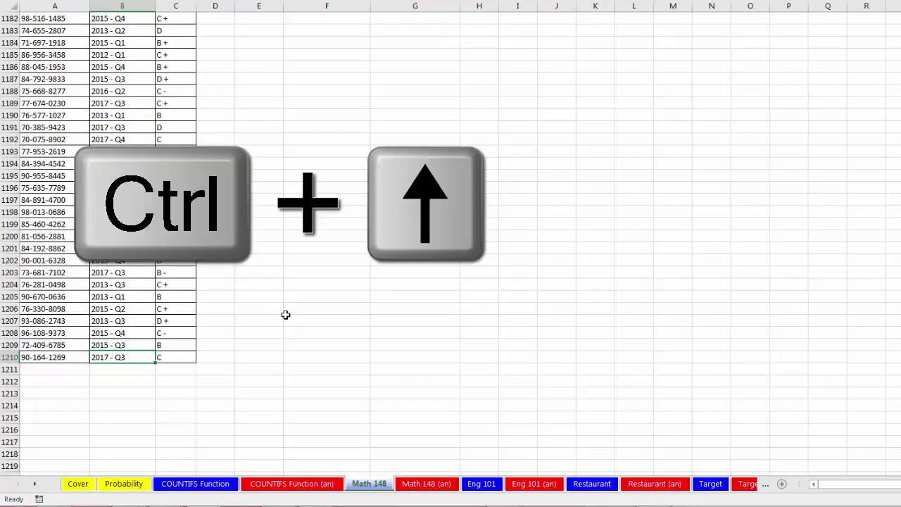
pyautogui.hotkey('ctrl', 'Up')
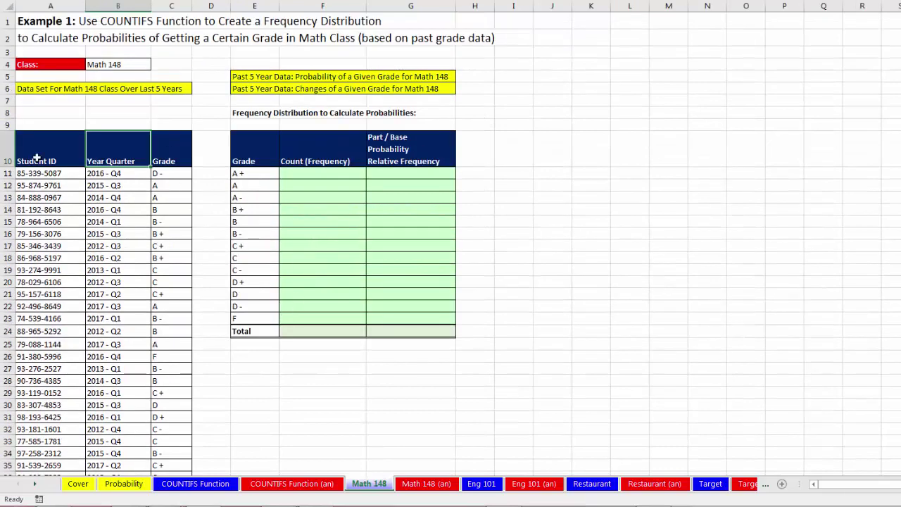
pyautogui.click(39, 159)
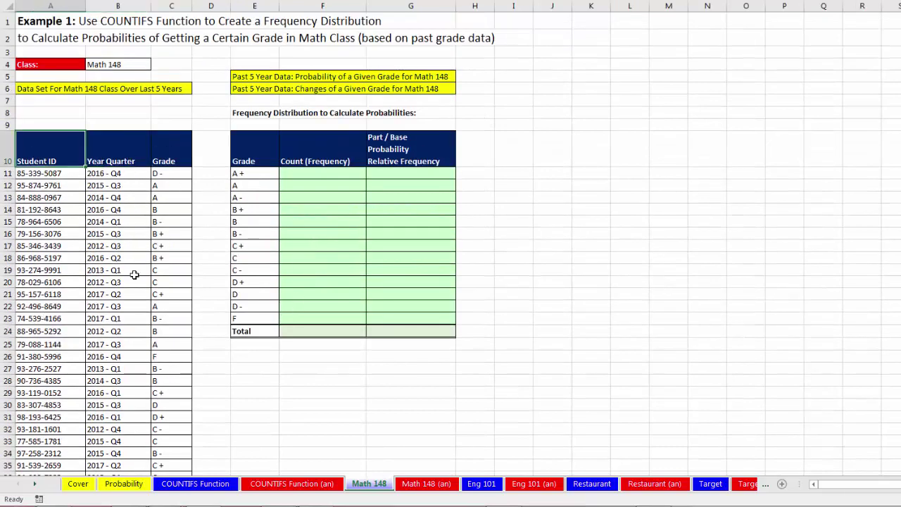
pyautogui.moveTo(172, 173); pyautogui.dragTo(184, 344)
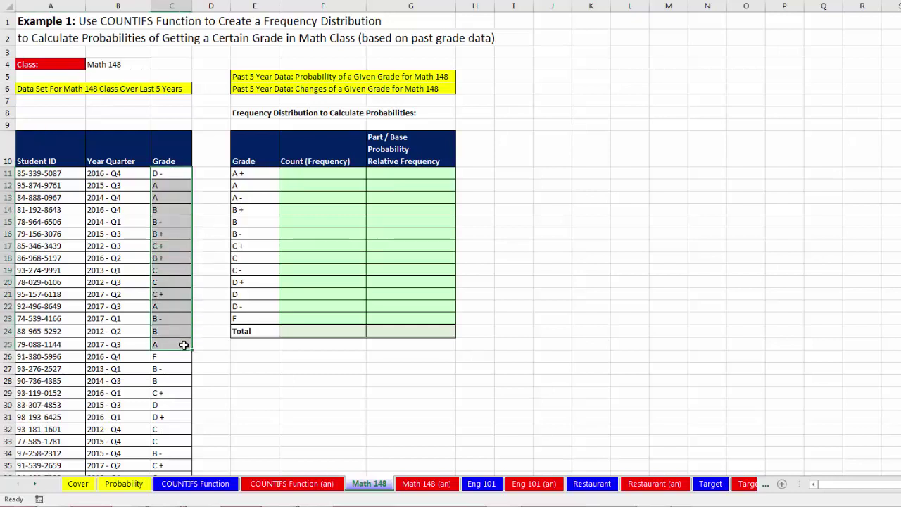
pyautogui.click(295, 175)
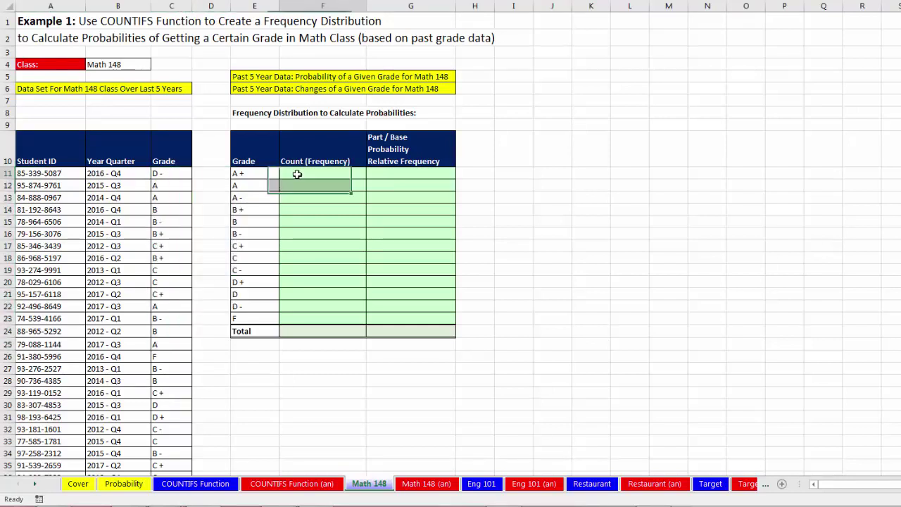
pyautogui.click(292, 189)
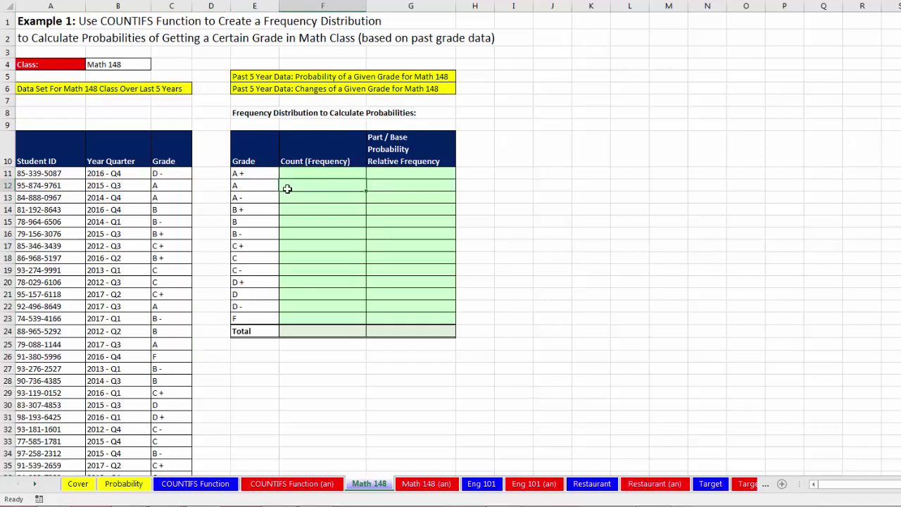
pyautogui.click(312, 199)
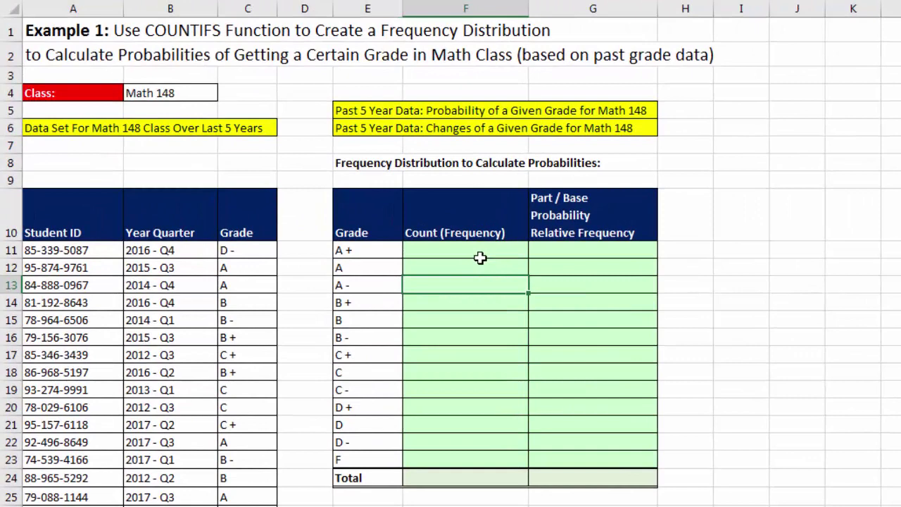
# Step: Start a COUNTIFS formula in F11 with the grade column as the absolute criteria range $C$11:$C$1210
pyautogui.click(479, 253)
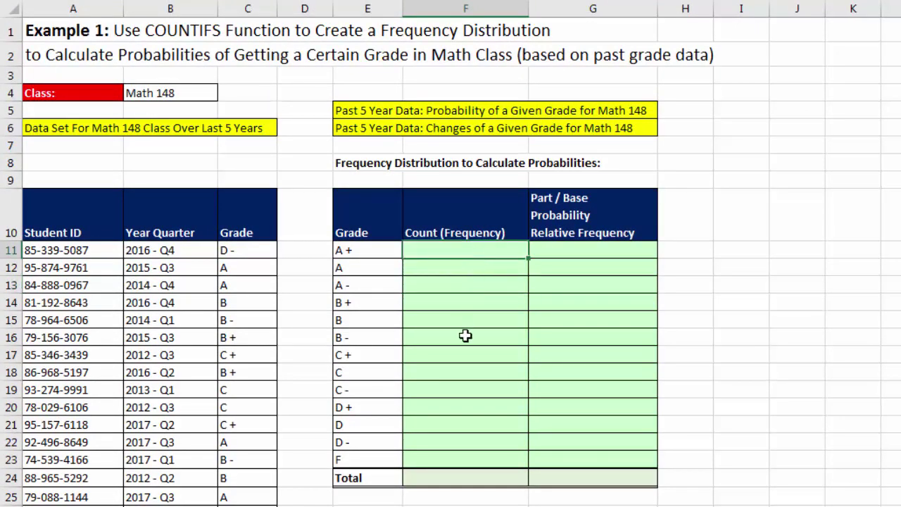
pyautogui.write('=')
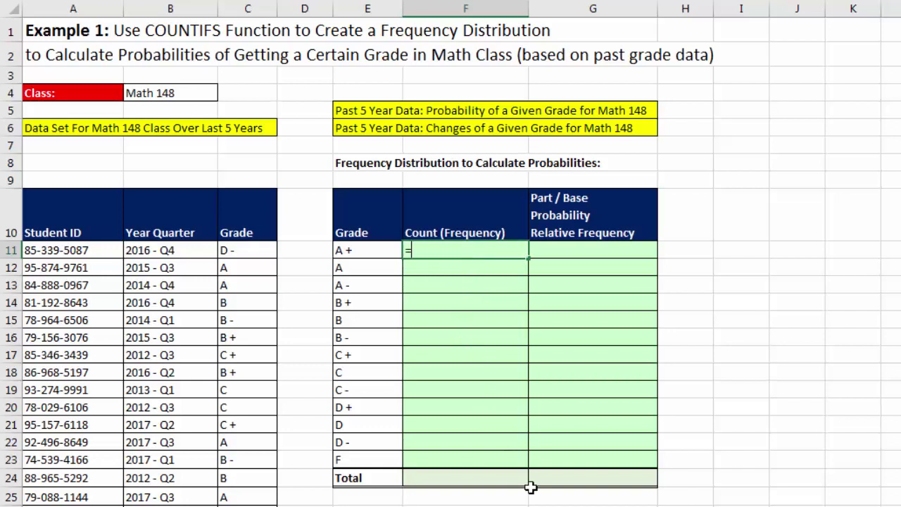
pyautogui.write('countifs')
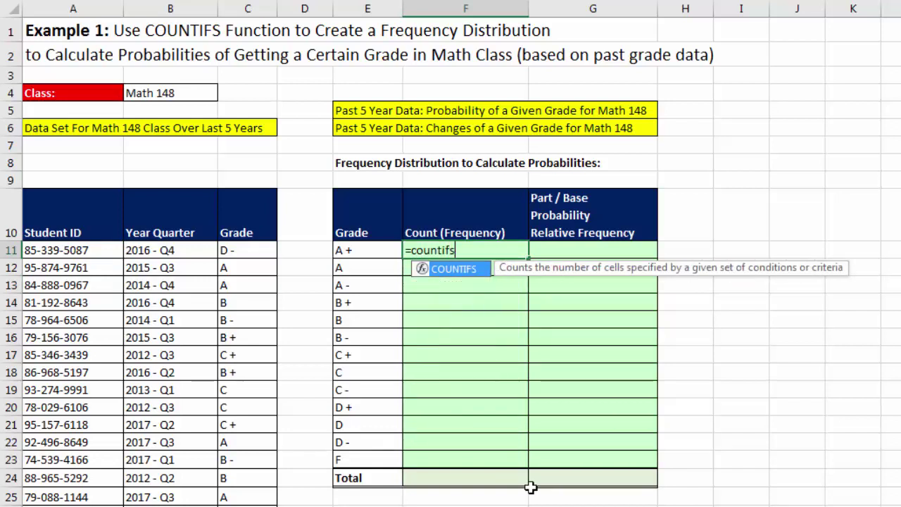
pyautogui.press('Tab')
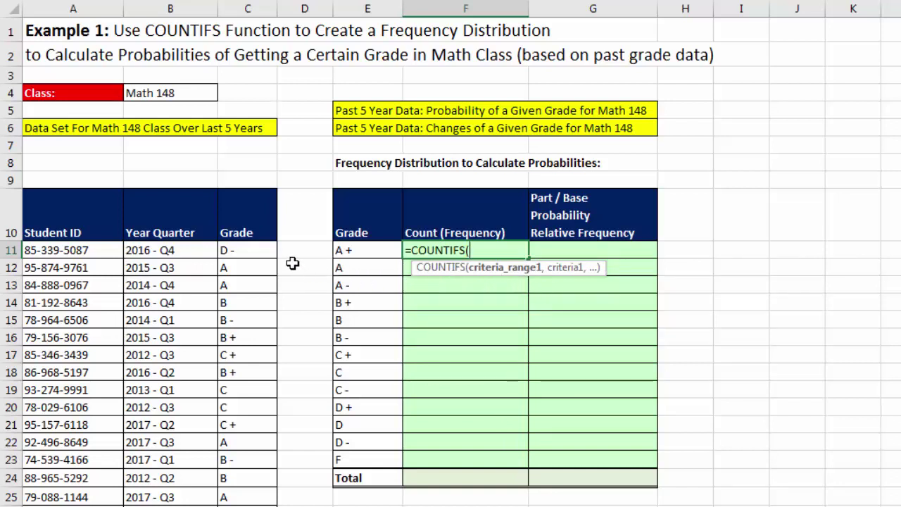
pyautogui.click(246, 250)
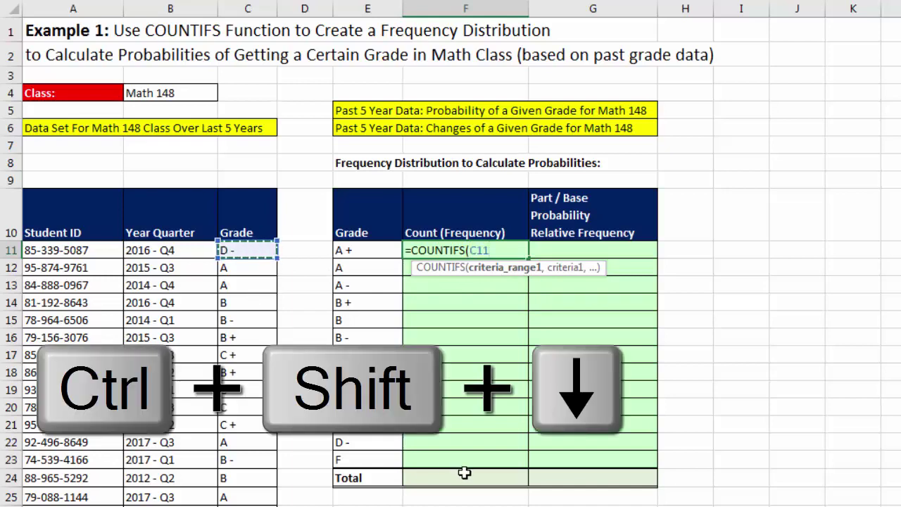
pyautogui.hotkey('ctrl', 'shift', 'Down')
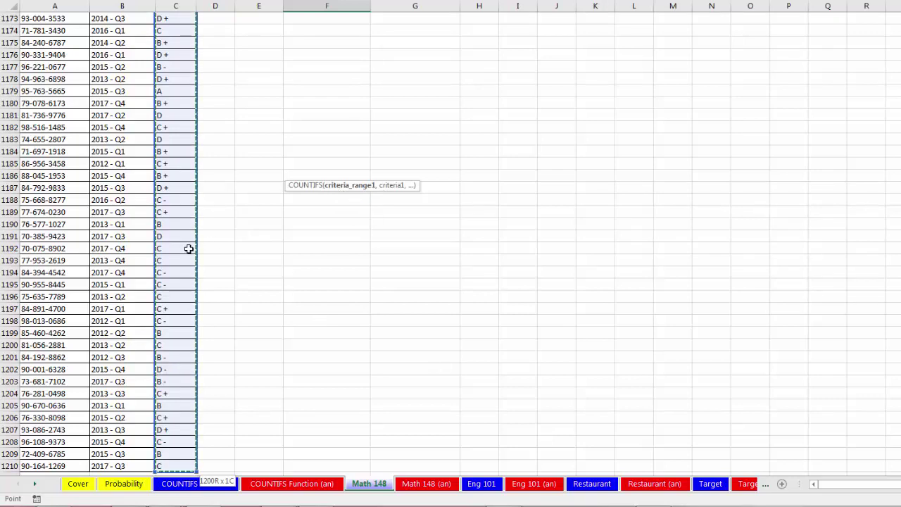
pyautogui.press('F4')
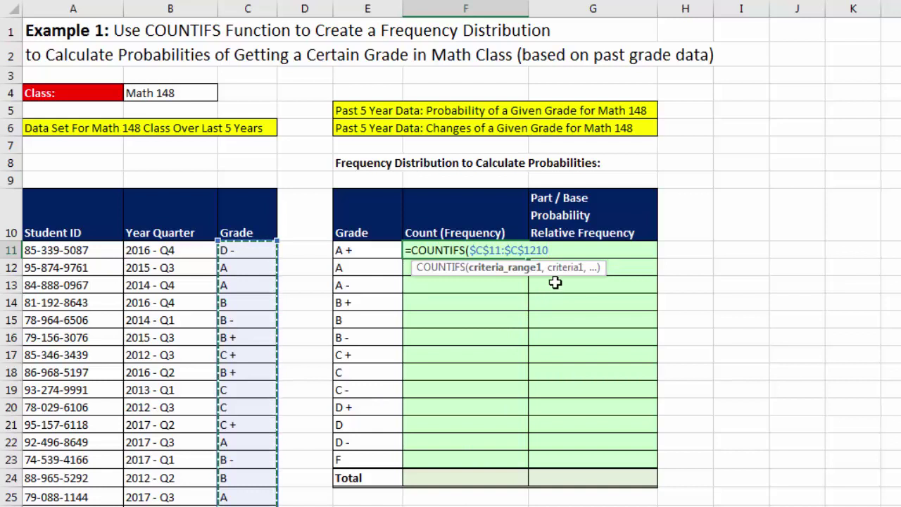
# Step: Complete the F11 formula with the relative criterion E11, enter it, and copy it down through F23
pyautogui.write(',')
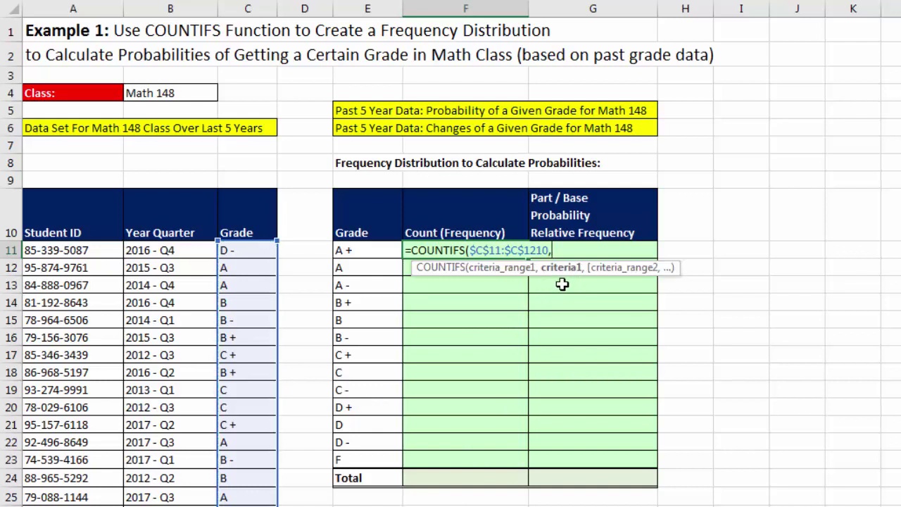
pyautogui.click(367, 251)
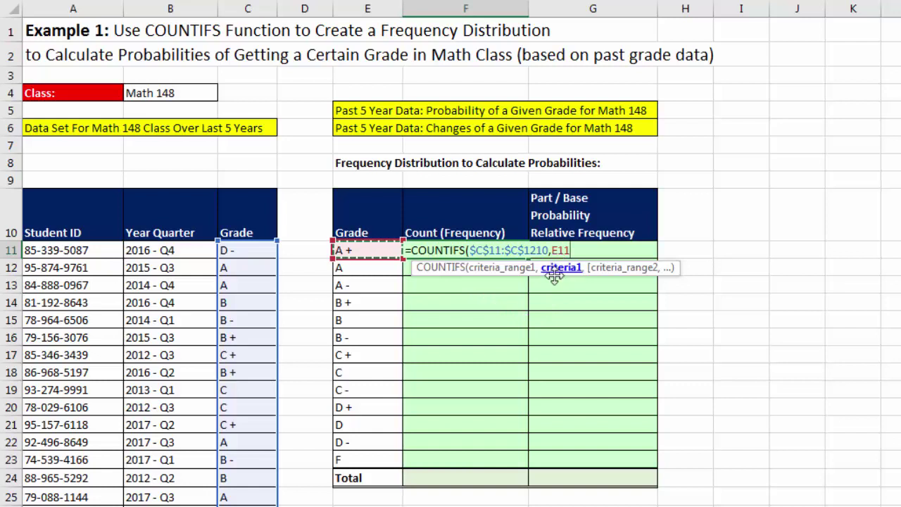
pyautogui.write(')')
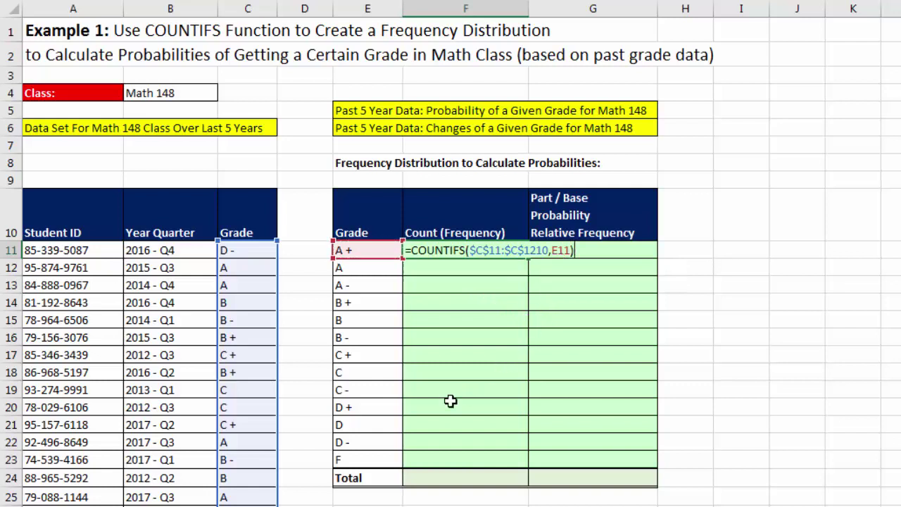
pyautogui.hotkey('ctrl', 'Return')
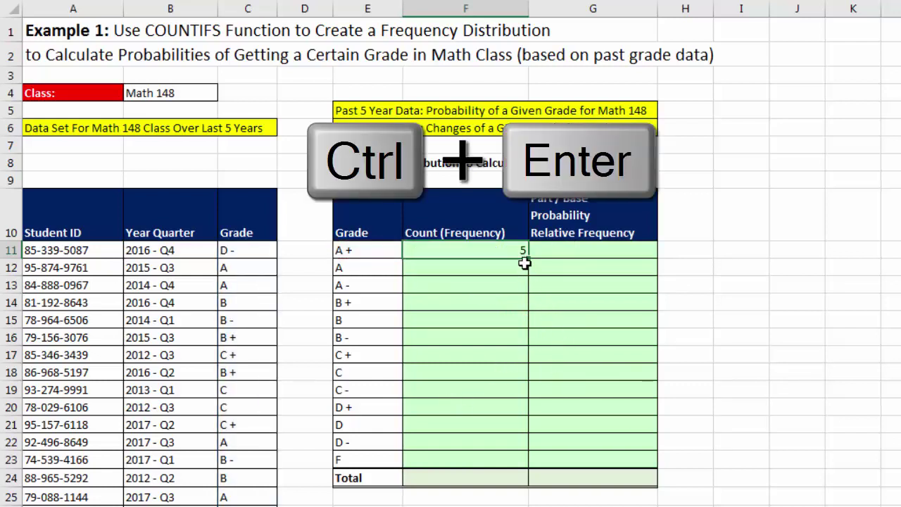
pyautogui.moveTo(527, 257); pyautogui.dragTo(508, 470)
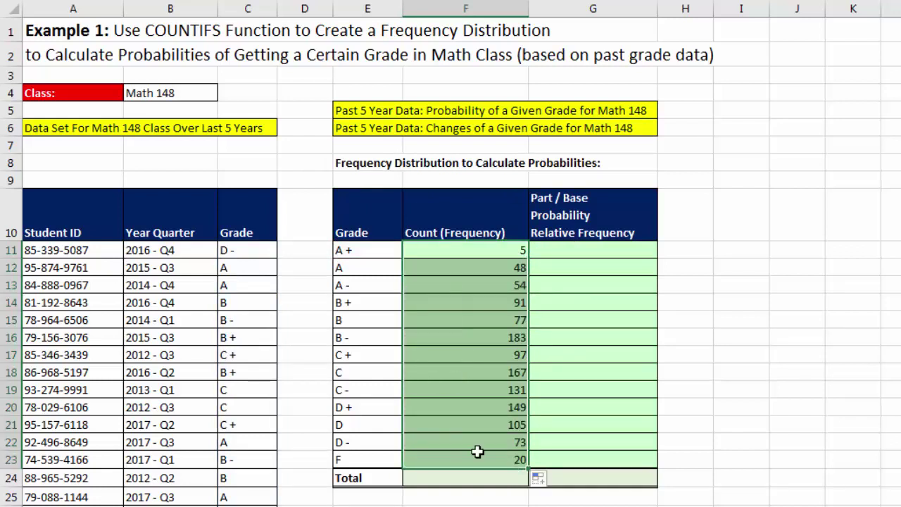
# Step: Check the cell references of the copied COUNTIFS formula in the last count cell, F23
pyautogui.click(434, 456)
pyautogui.press('F2')
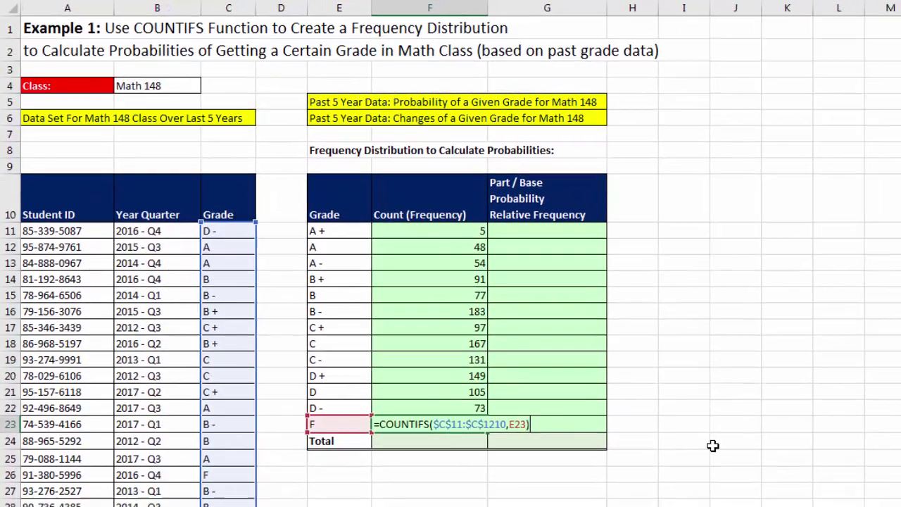
pyautogui.press('Return')
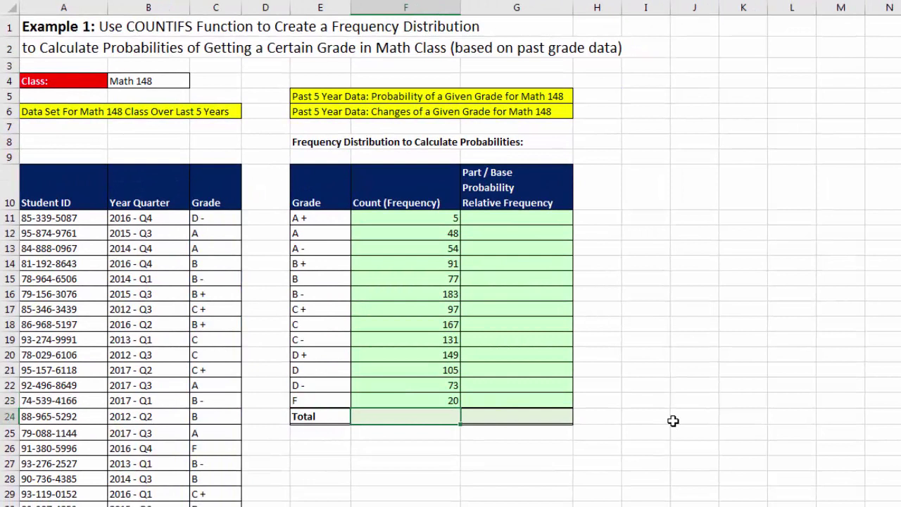
# Step: Total the grade counts in F24 with =SUM(F11:F23), and select the Grade and Count columns from header to total
pyautogui.hotkey('alt', '=')
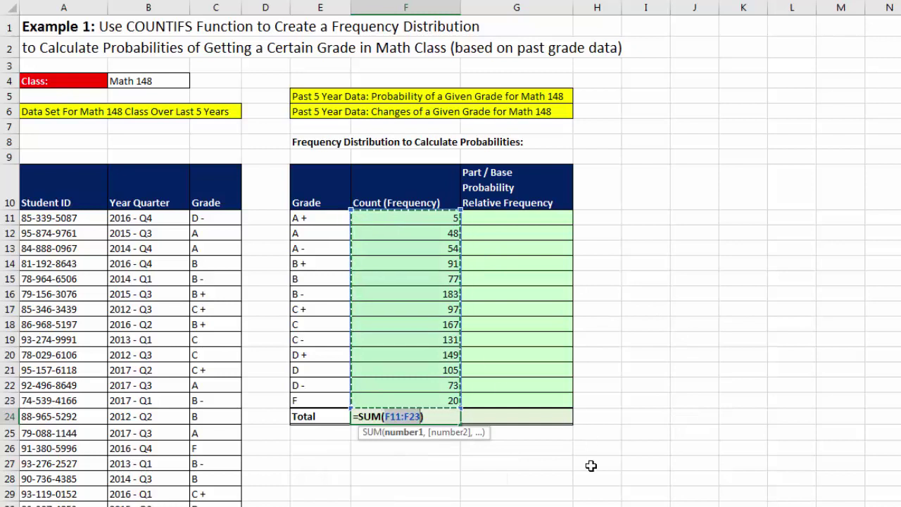
pyautogui.press('Return')
pyautogui.moveTo(320, 192); pyautogui.dragTo(441, 416)
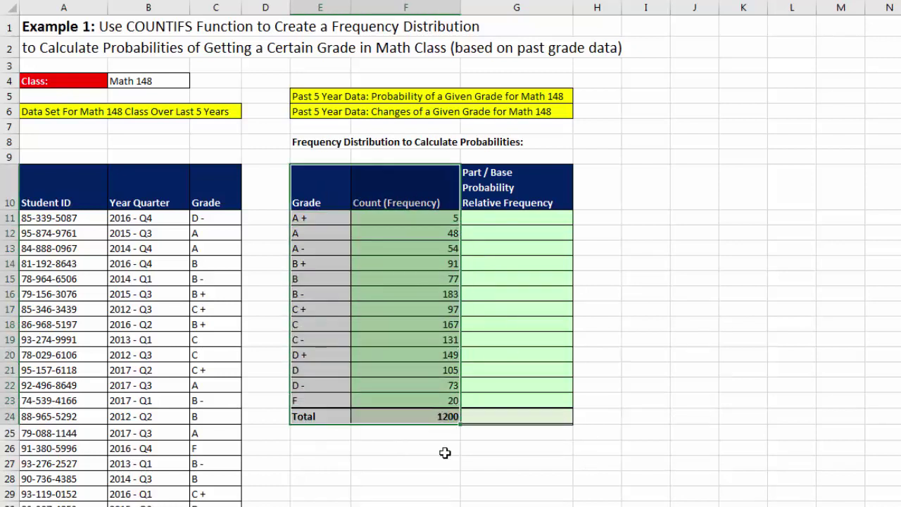
pyautogui.click(445, 453)
pyautogui.click(419, 264)
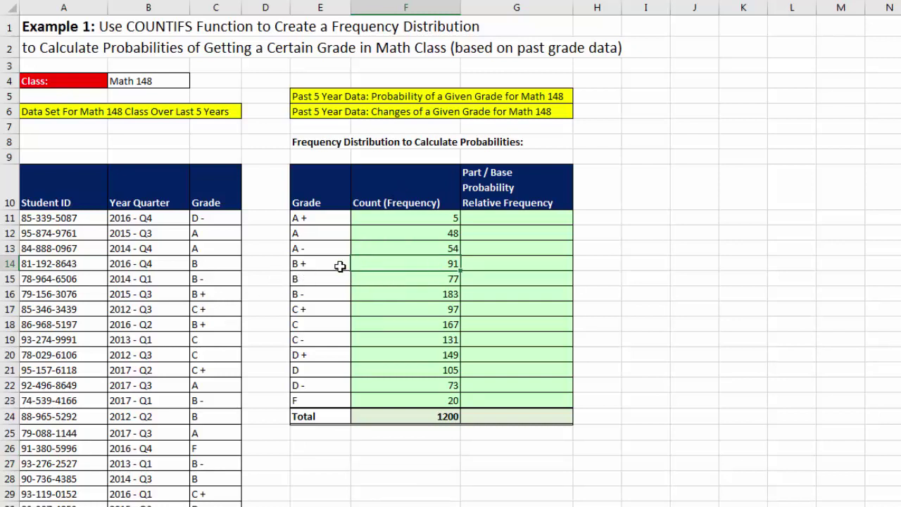
pyautogui.click(410, 387)
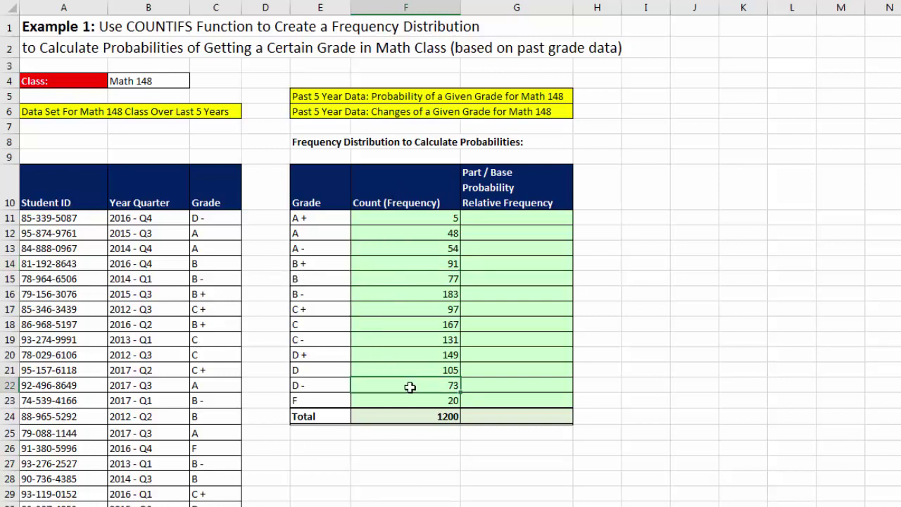
pyautogui.click(430, 221)
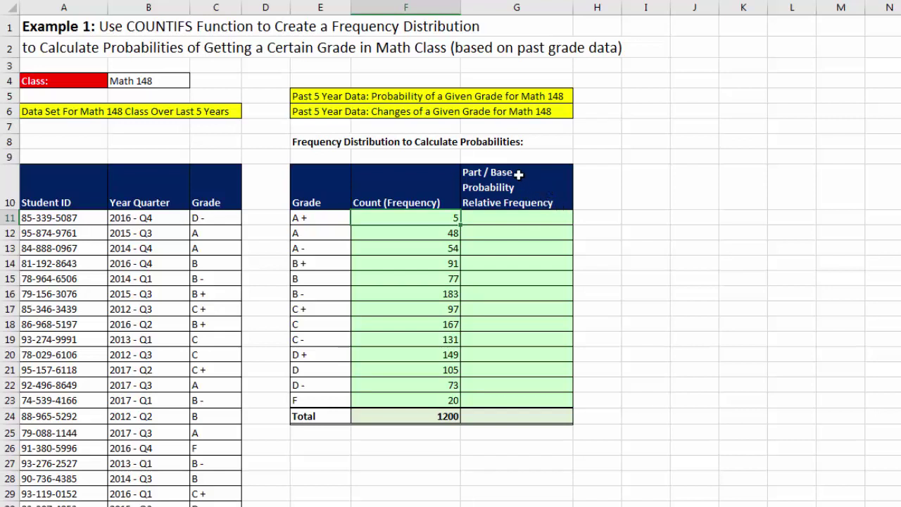
# Step: Calculate the A + relative frequency in G11 with =F11/$F$24 and copy the formula down through G23
pyautogui.click(502, 221)
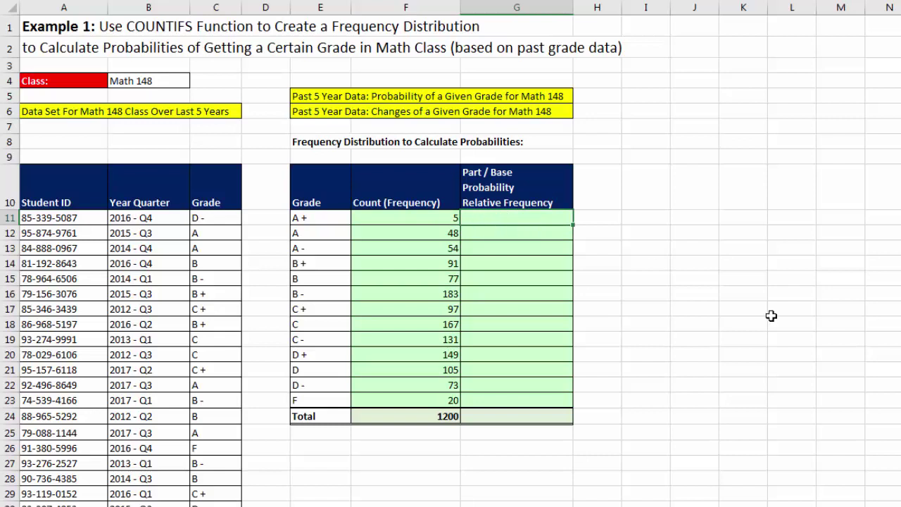
pyautogui.write('=')
pyautogui.press('Left')
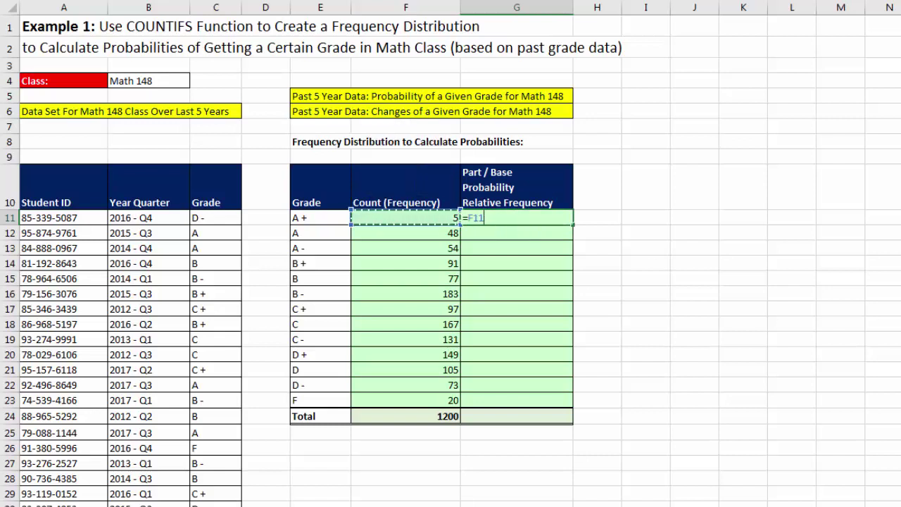
pyautogui.write('/')
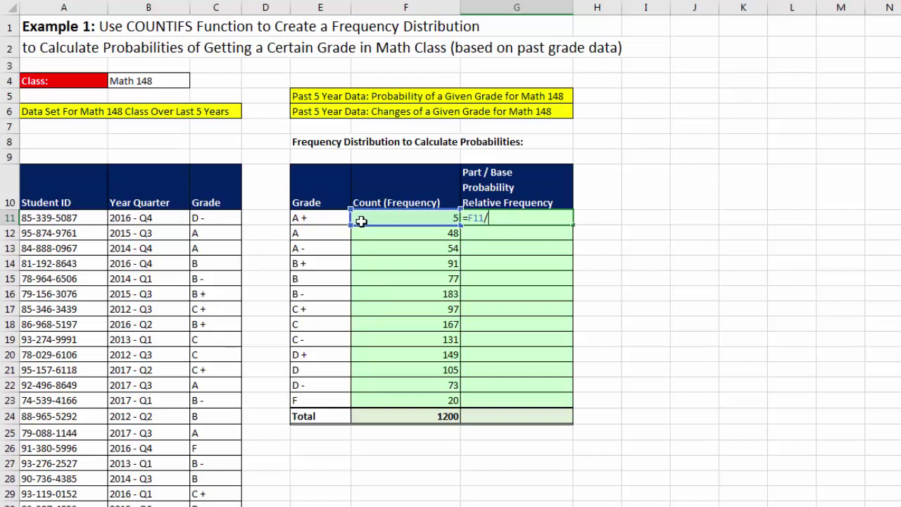
pyautogui.click(422, 412)
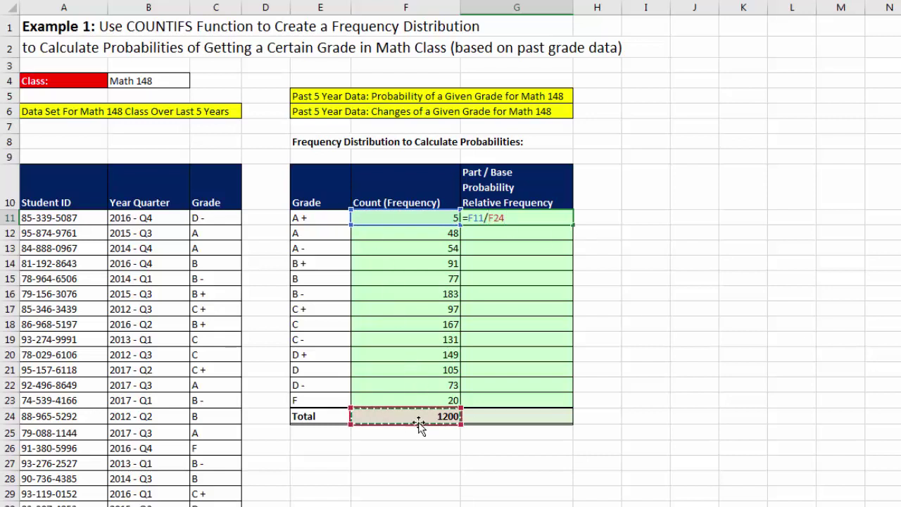
pyautogui.press('F4')
pyautogui.press('F4')
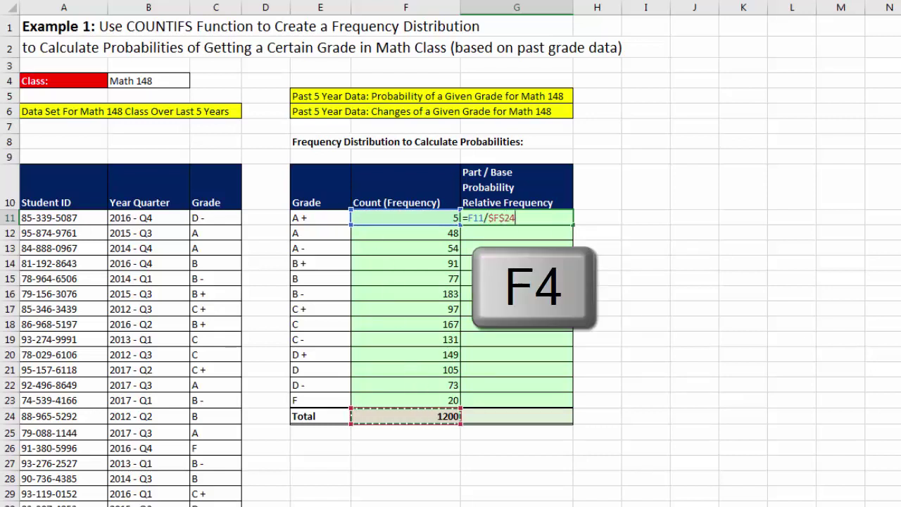
pyautogui.hotkey('ctrl', 'Return')
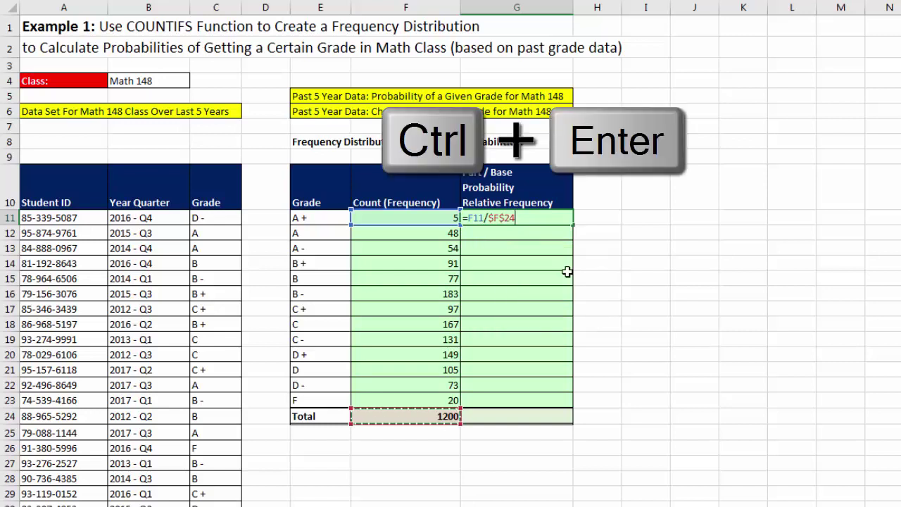
pyautogui.moveTo(573, 224); pyautogui.dragTo(586, 367)
pyautogui.moveTo(587, 402); pyautogui.dragTo(583, 402)
# Step: Check the cell references of the copied relative frequency formula in the last grade row, G23
pyautogui.click(523, 400)
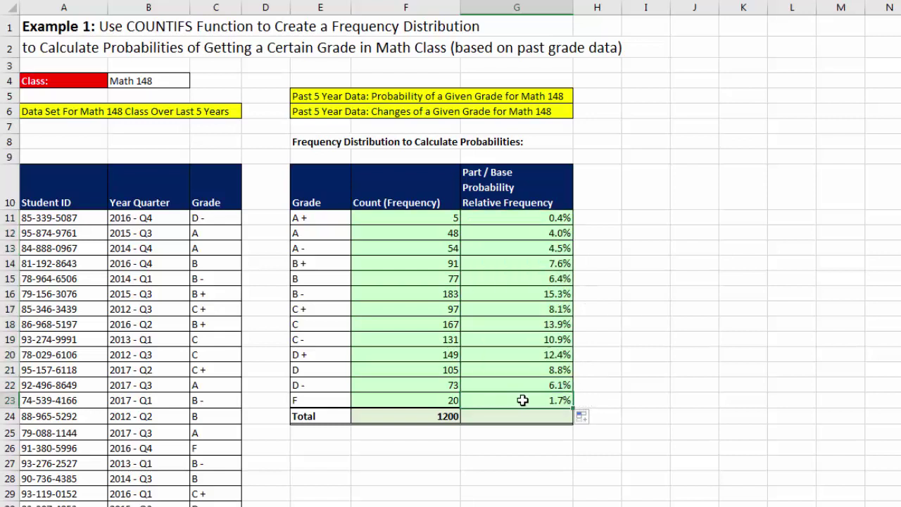
pyautogui.press('F2')
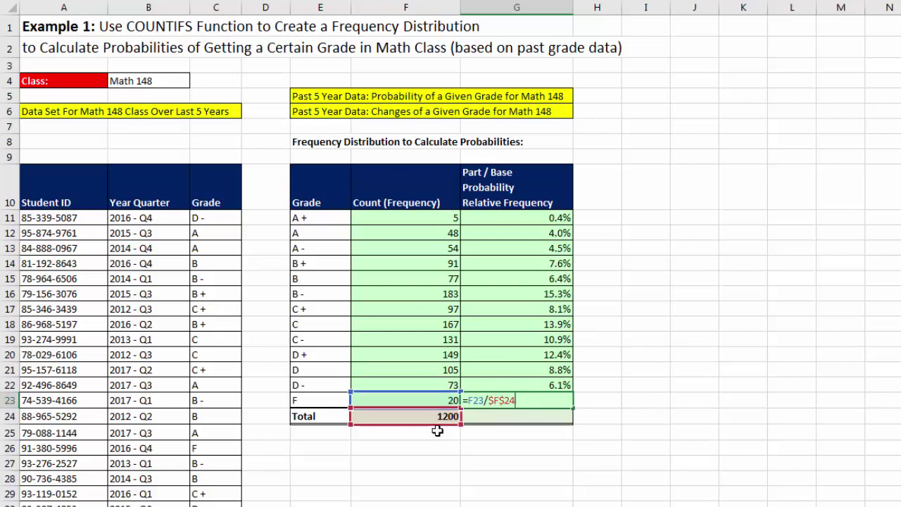
pyautogui.press('Return')
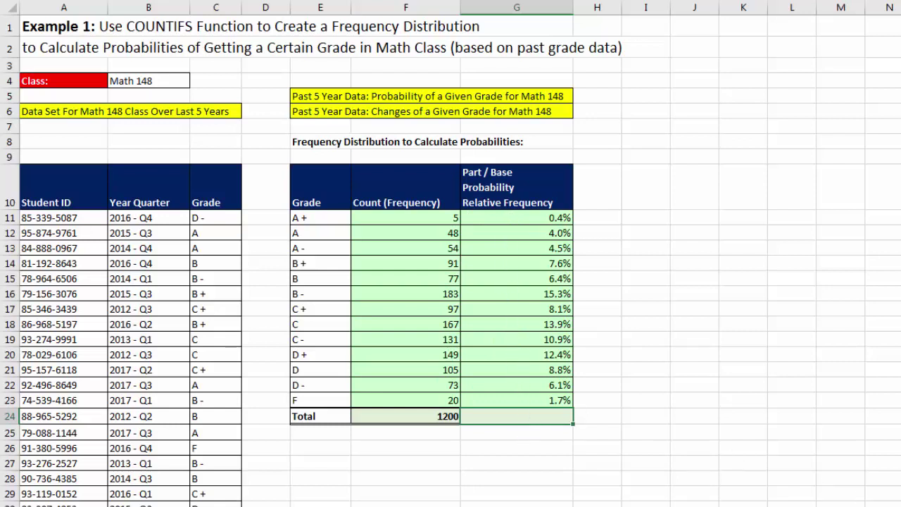
# Step: Total the Math 148 relative frequencies in G24 with =SUM(G11:G23)
pyautogui.hotkey('alt', '=')
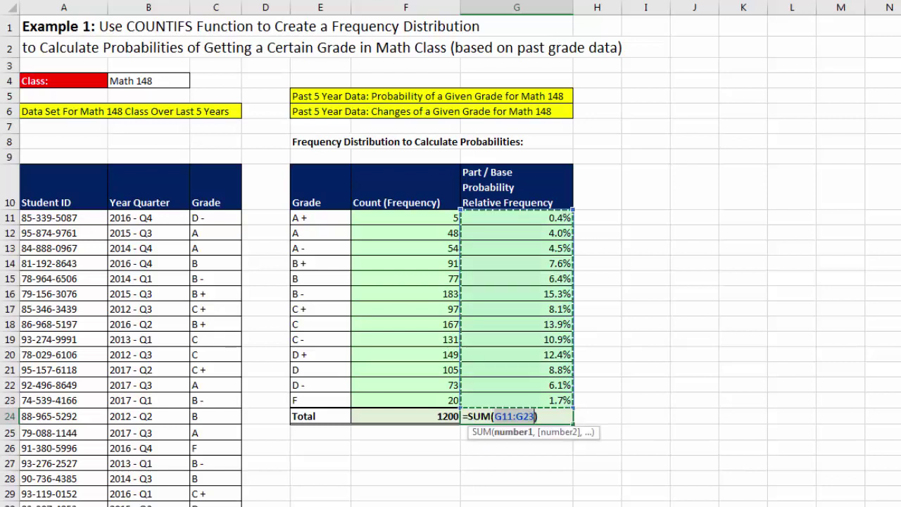
pyautogui.press('Return')
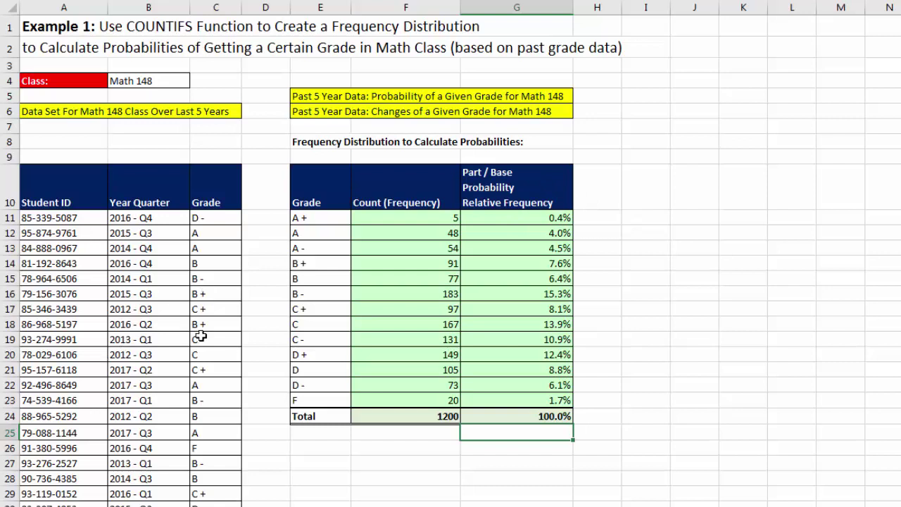
pyautogui.click(535, 297)
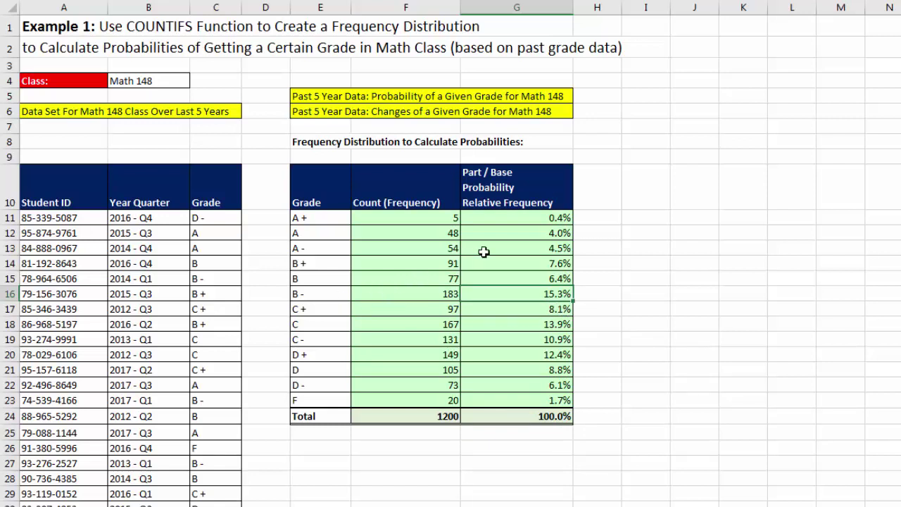
pyautogui.click(503, 220)
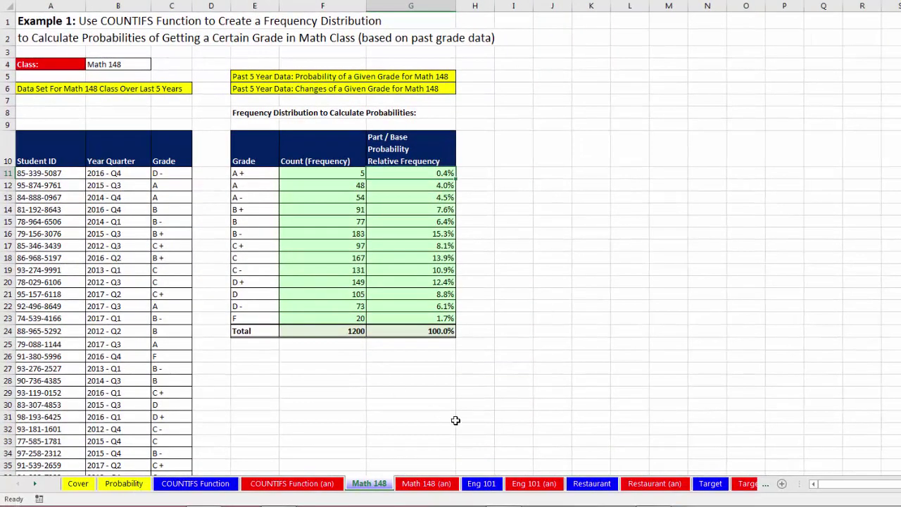
# Step: Switch to the Eng 101 sheet, check where its data set ends, and select the grade list E11:E23
pyautogui.click(493, 485)
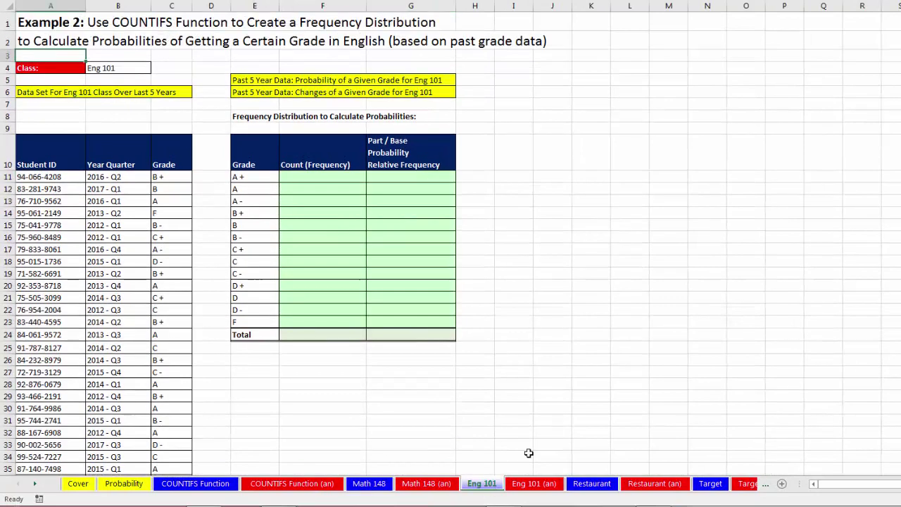
pyautogui.click(126, 174)
pyautogui.hotkey('ctrl', 'Down')
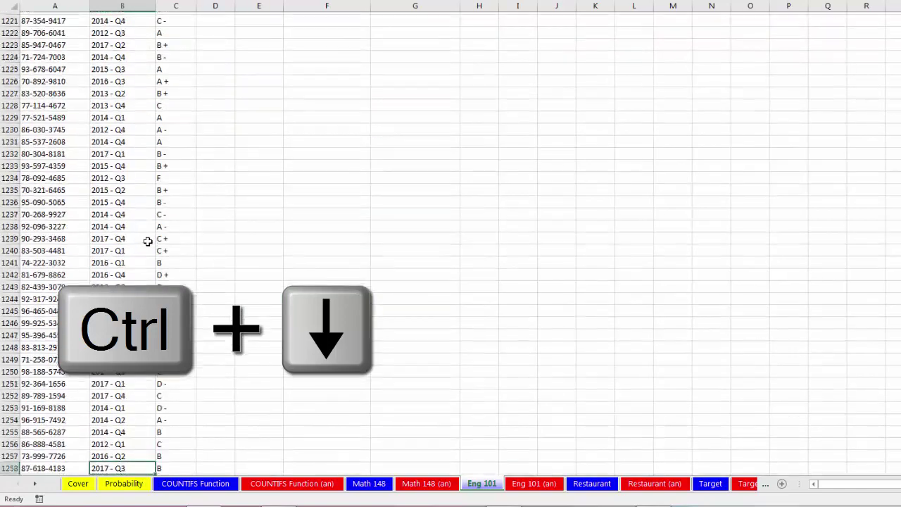
pyautogui.scroll(-4, 134, 342)
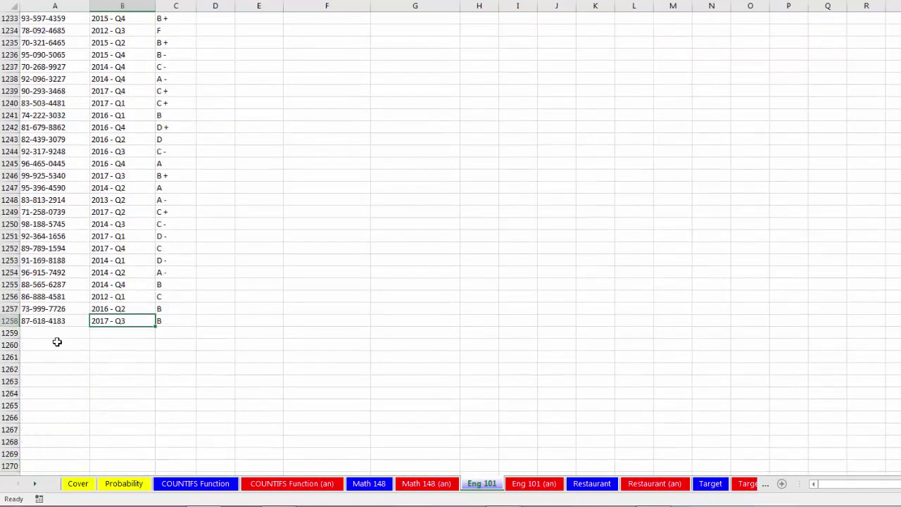
pyautogui.hotkey('ctrl', 'Up')
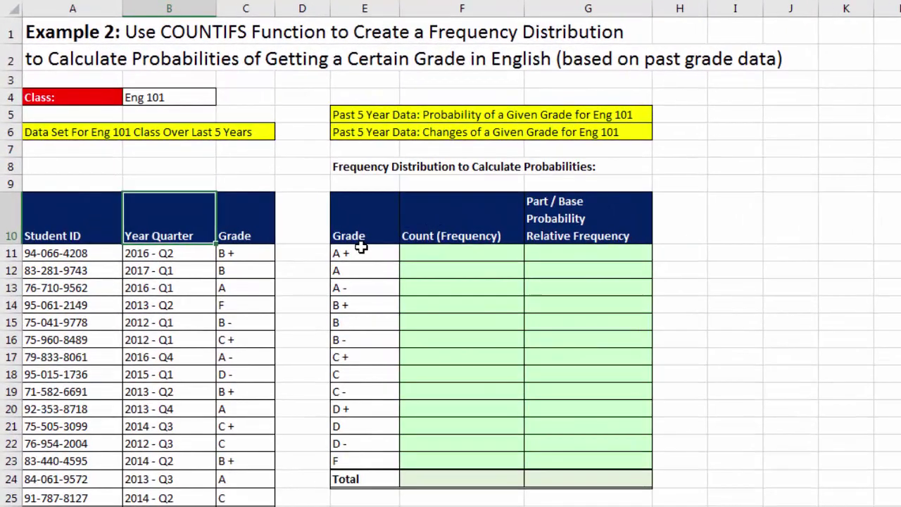
pyautogui.moveTo(361, 250); pyautogui.dragTo(362, 458)
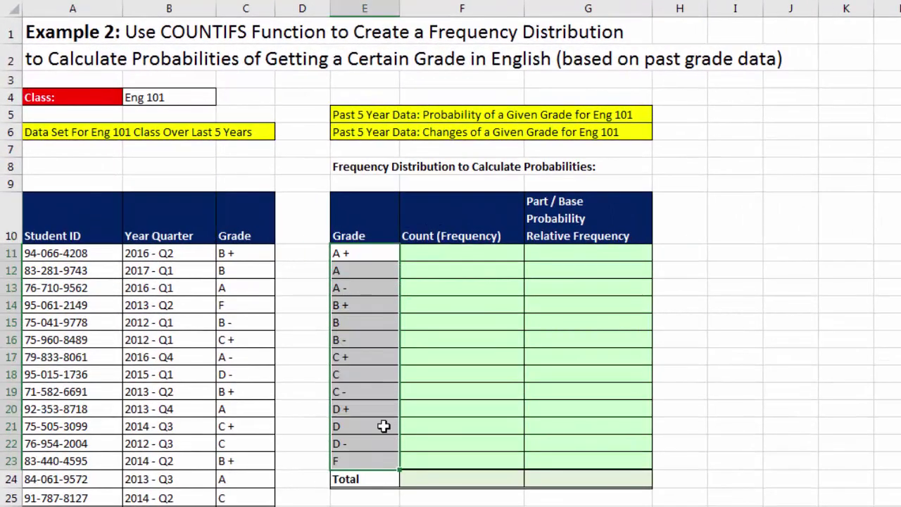
# Step: Start a COUNTIFS formula in F11 of the Eng 101 sheet with the absolute criteria range $C$11:$C$1258
pyautogui.click(448, 255)
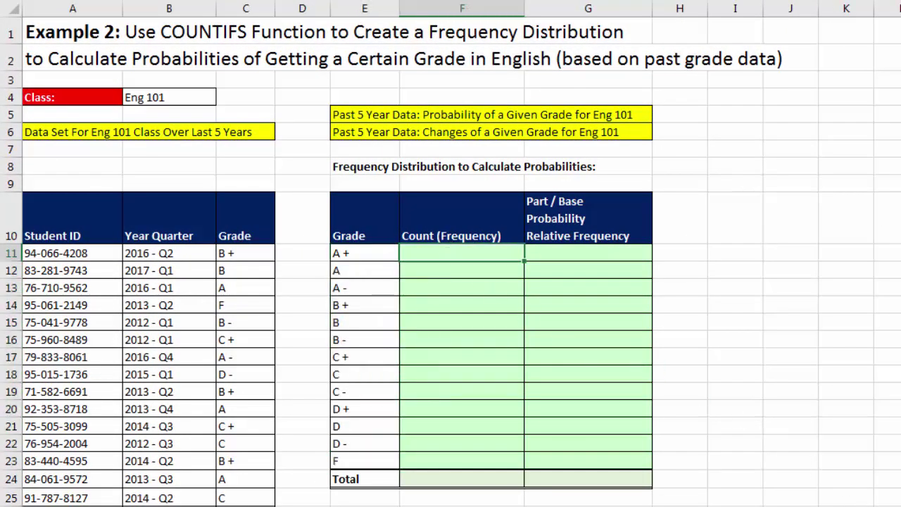
pyautogui.write('=countifs')
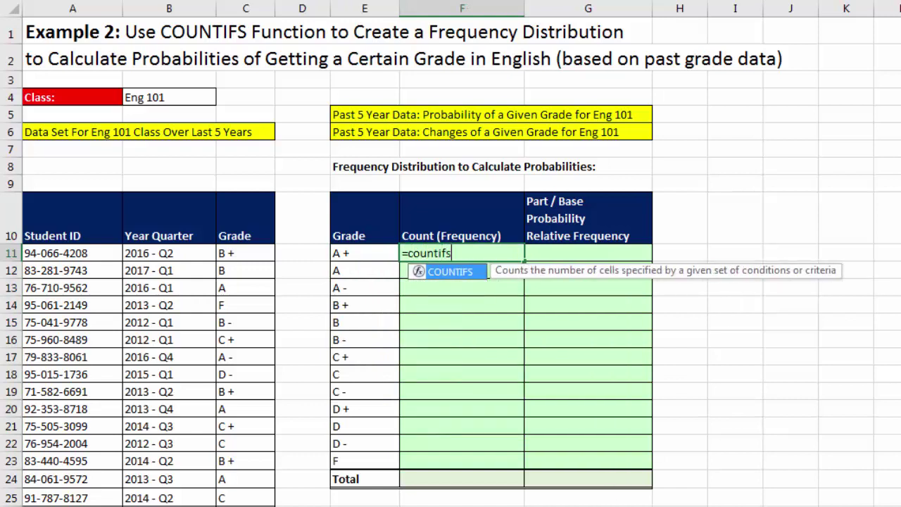
pyautogui.press('Tab')
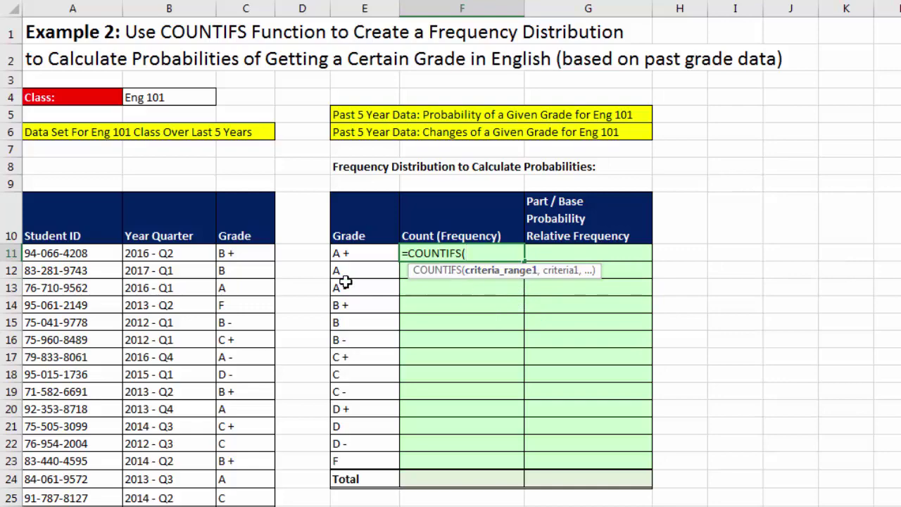
pyautogui.click(234, 255)
pyautogui.hotkey('ctrl', 'shift', 'Down')
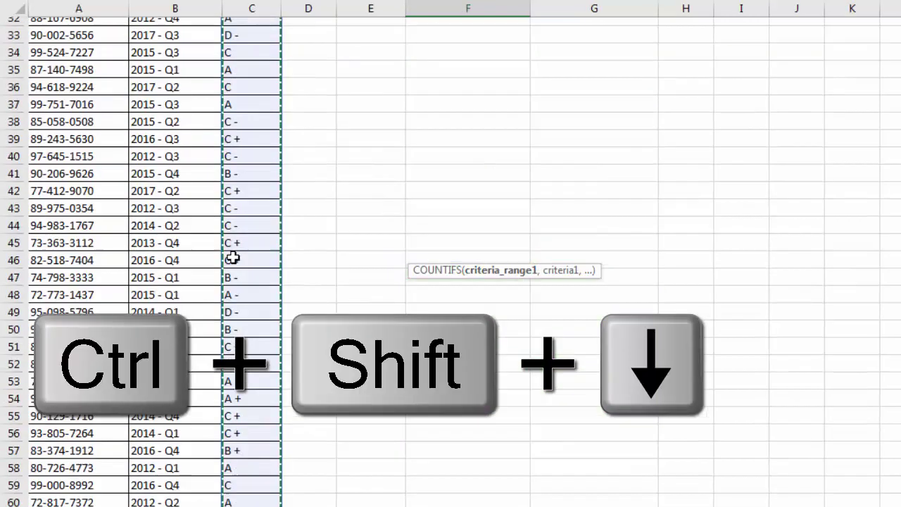
pyautogui.press('F4')
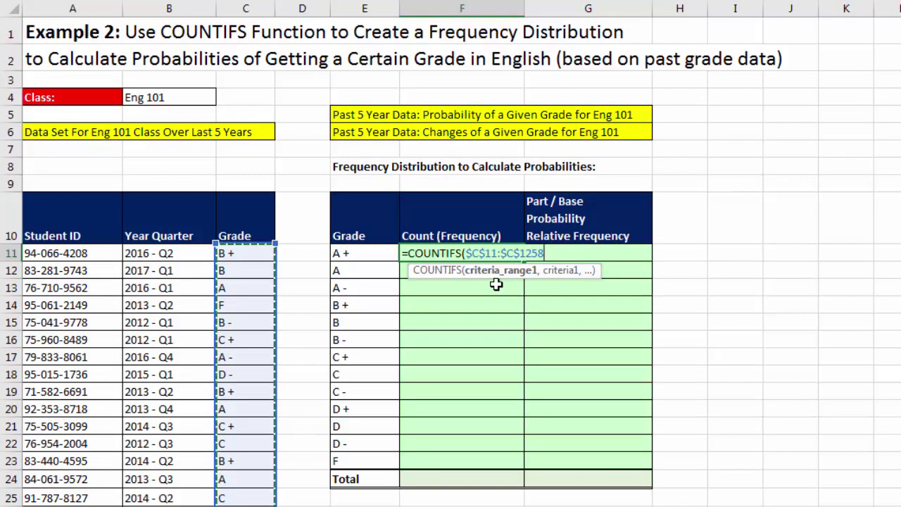
# Step: Complete the Eng 101 COUNTIFS formula with the relative criterion E11, enter it, and copy it down through F23
pyautogui.write(',')
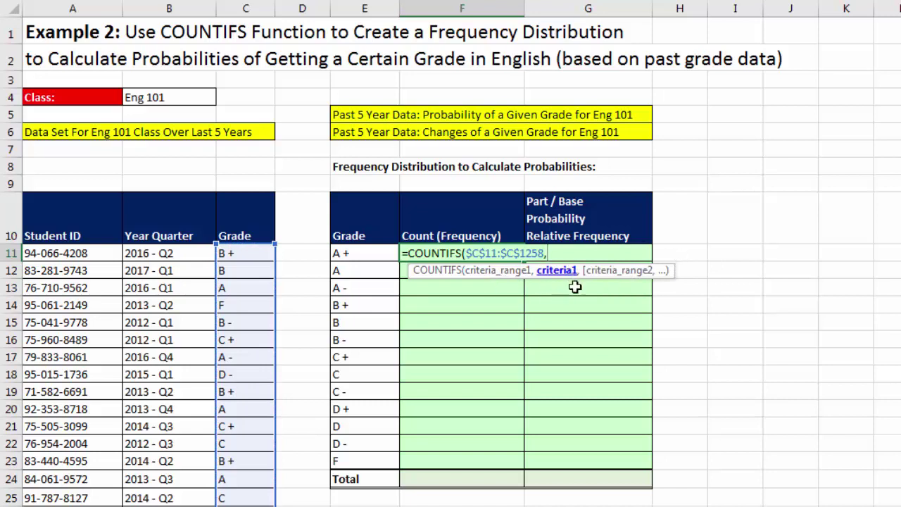
pyautogui.press('Left')
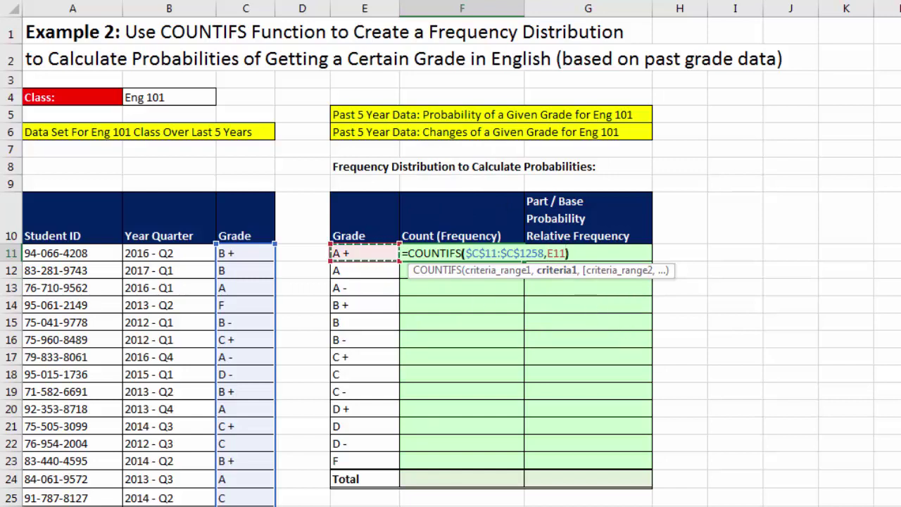
pyautogui.hotkey('ctrl', 'Return')
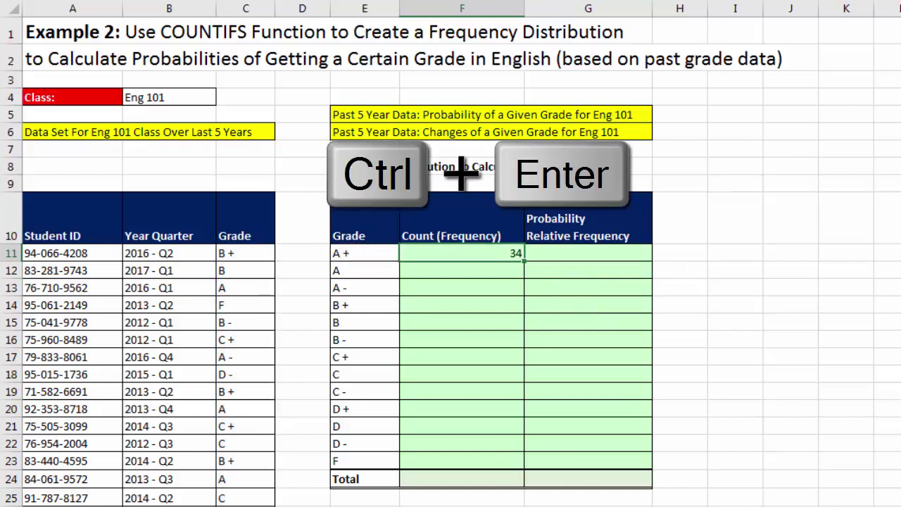
pyautogui.moveTo(525, 257); pyautogui.dragTo(523, 468)
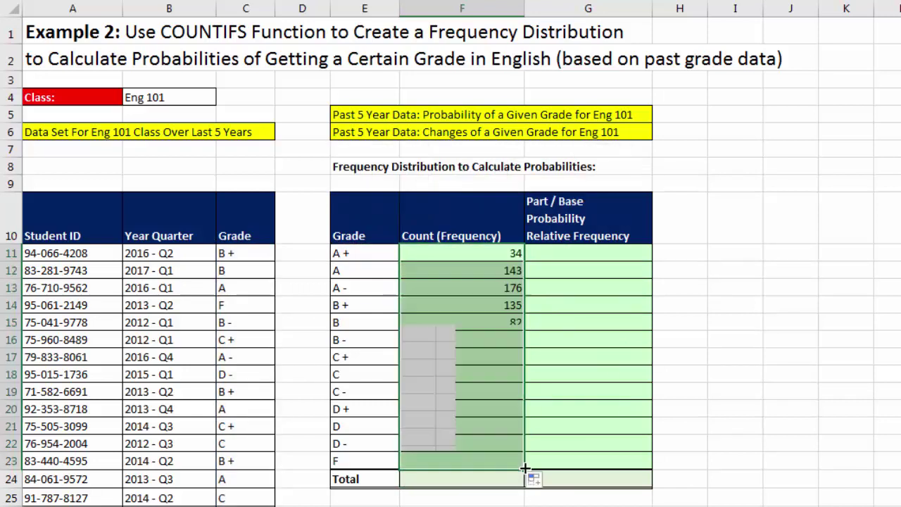
# Step: Check the cell references of the copied COUNTIFS formula in F23 of the Eng 101 table
pyautogui.click(436, 458)
pyautogui.press('F2')
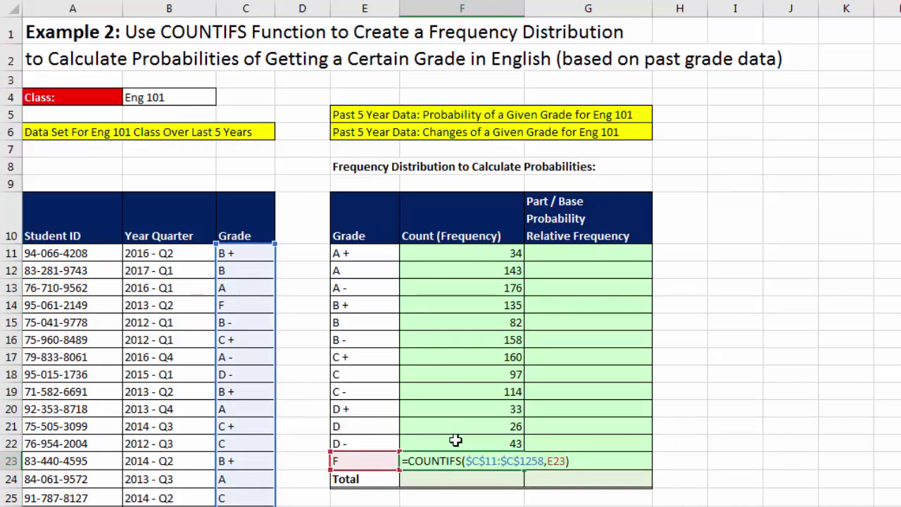
pyautogui.press('Return')
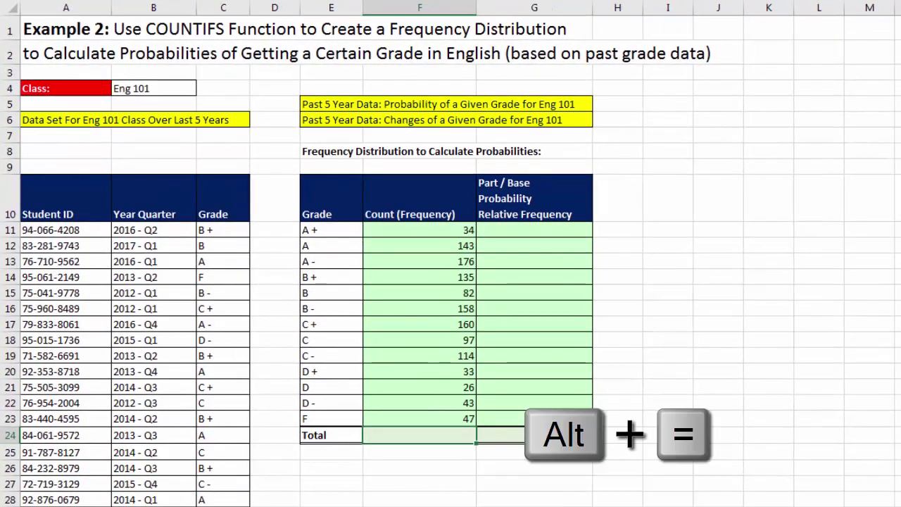
# Step: Total the Eng 101 grade counts in F24 with =SUM(F11:F23), and select the first relative frequency cell, G11
pyautogui.hotkey('alt', '=')
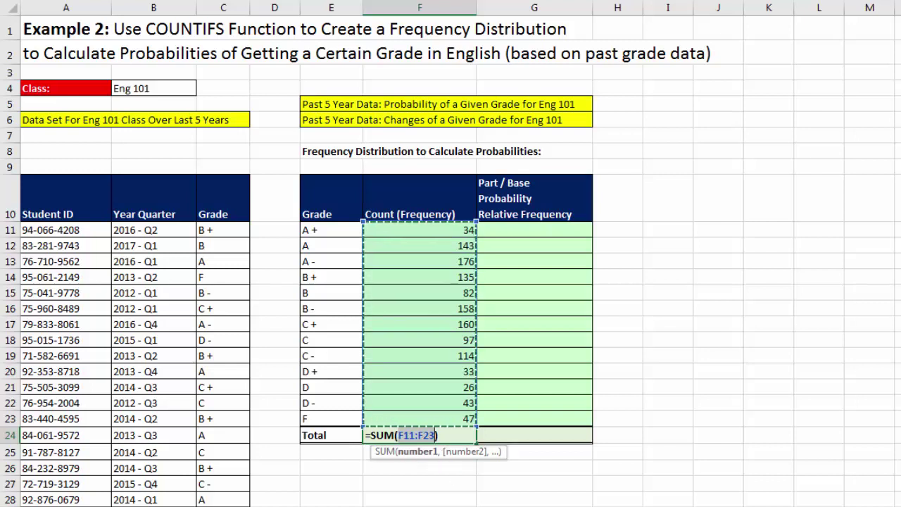
pyautogui.press('Return')
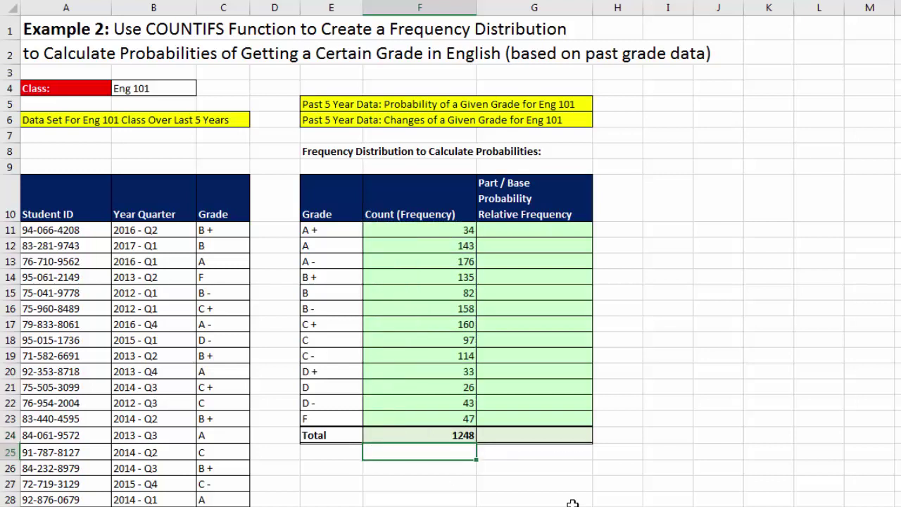
pyautogui.click(528, 231)
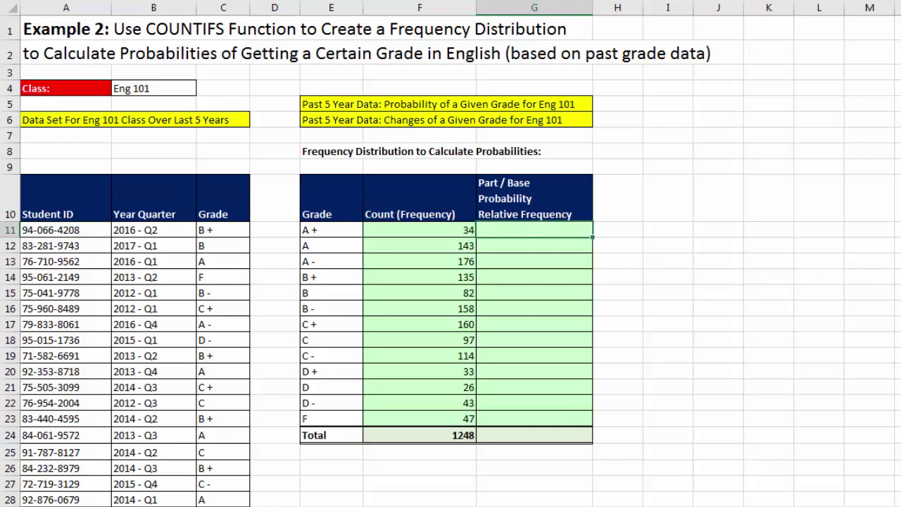
# Step: Calculate the Eng 101 relative frequencies in G11:G23 by copying down =F11/$F$24, and total them in G24 with =SUM(G11:G23)
pyautogui.write('=')
pyautogui.press('Left')
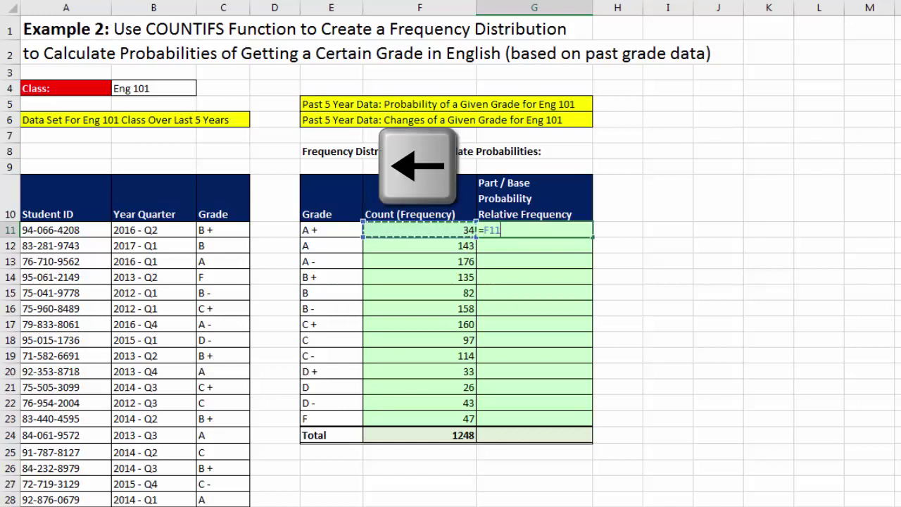
pyautogui.write('/')
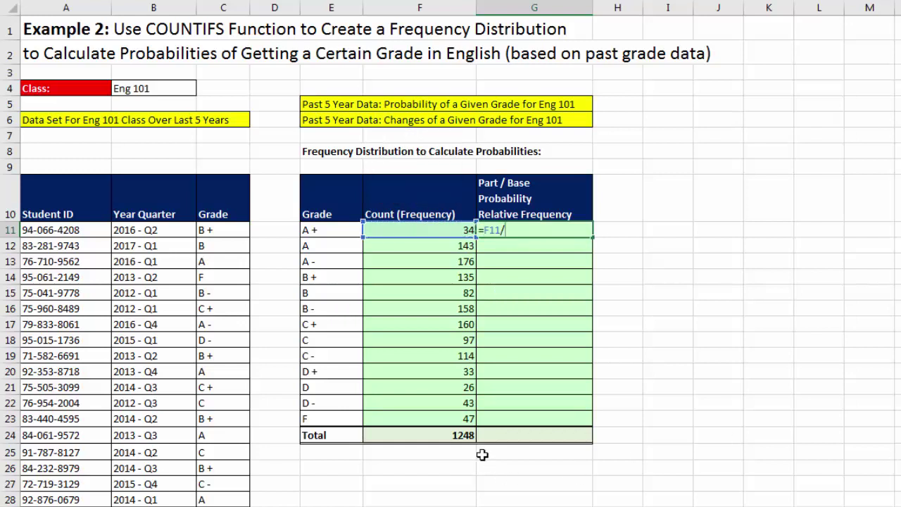
pyautogui.click(461, 434)
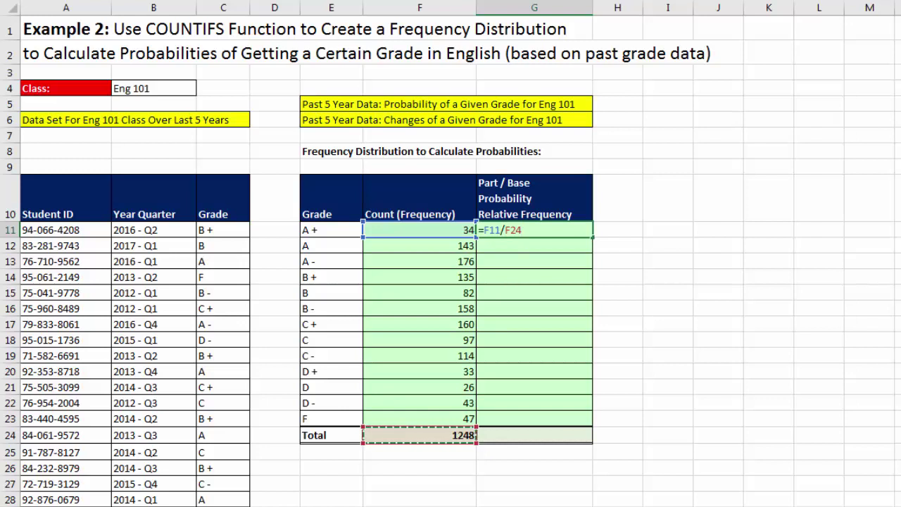
pyautogui.press('F4')
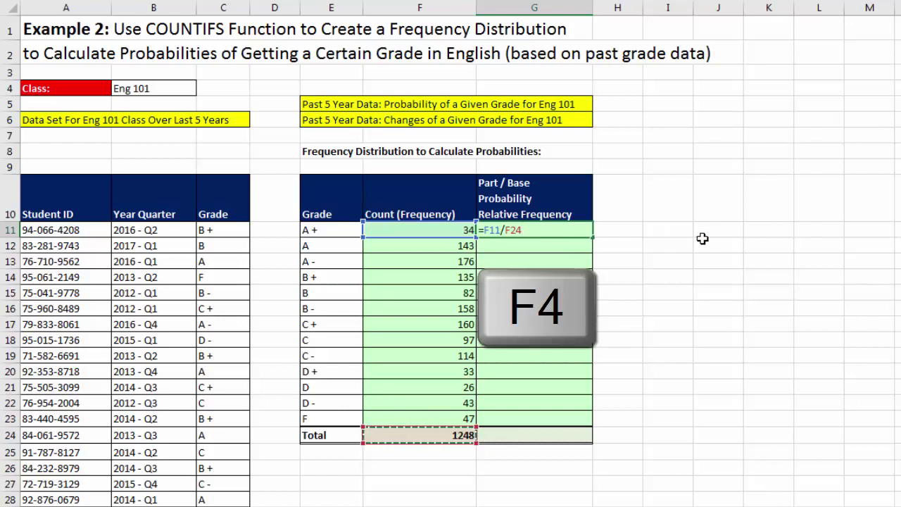
pyautogui.hotkey('ctrl', 'Return')
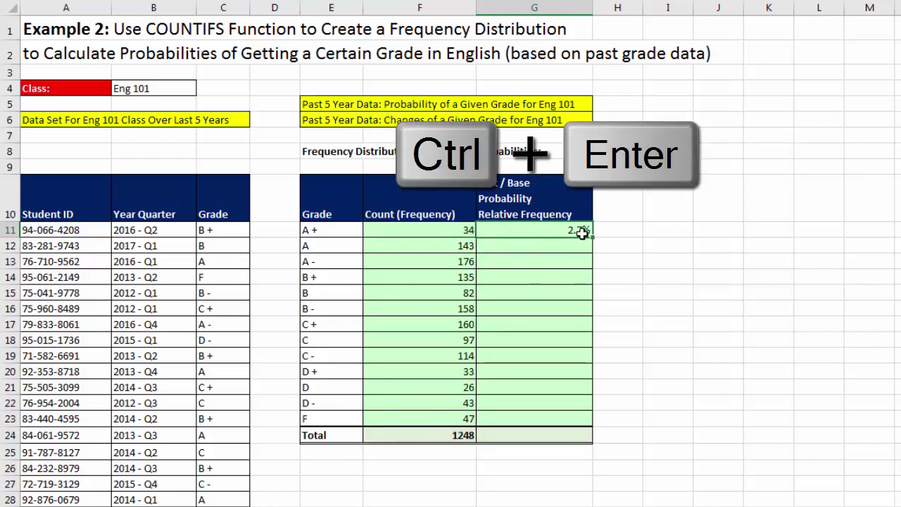
pyautogui.moveTo(592, 236); pyautogui.dragTo(598, 424)
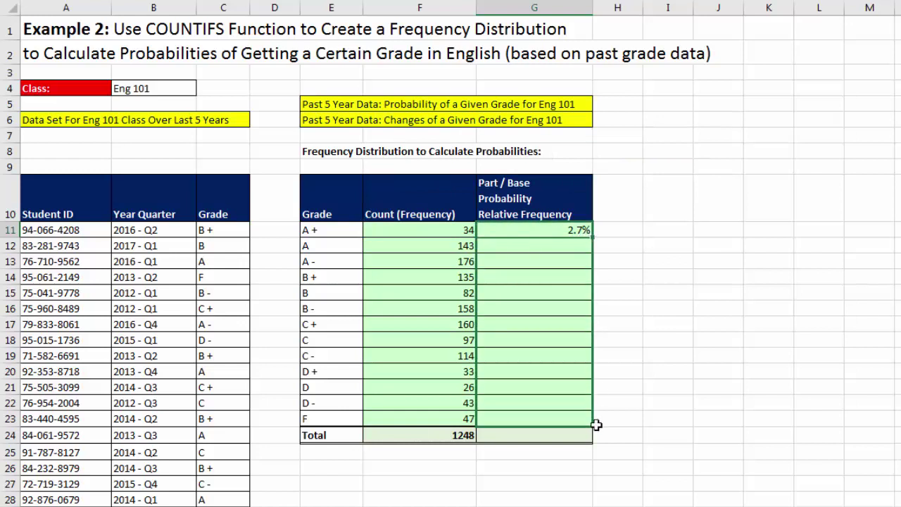
pyautogui.hotkey('alt', '=')
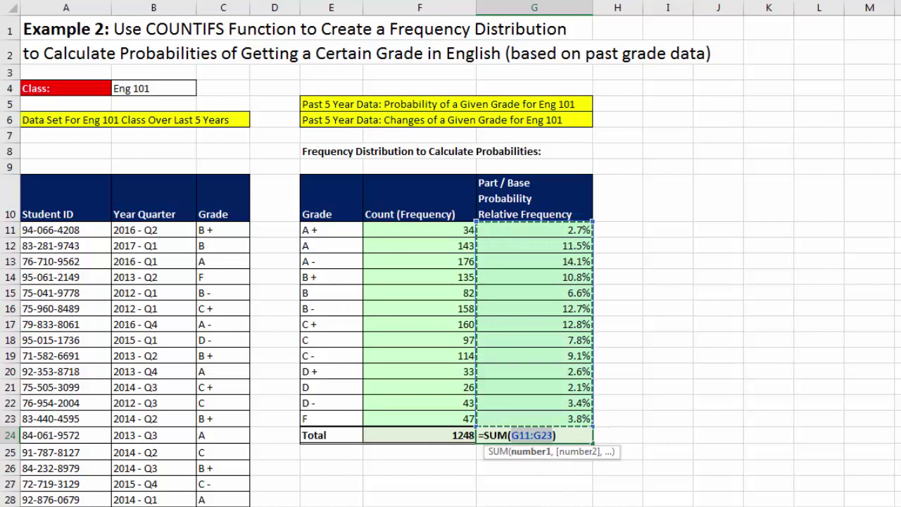
pyautogui.press('Return')
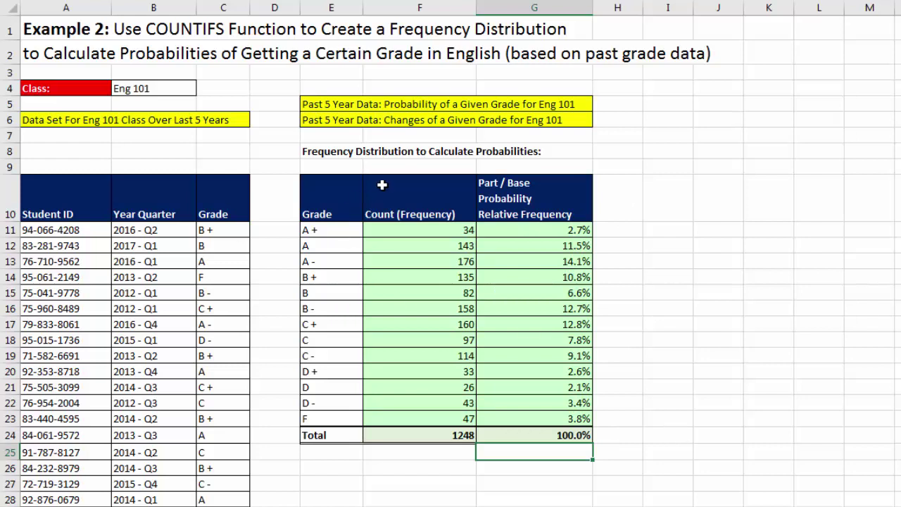
# Step: Review the Eng 101 probabilities of the grades A+ through B+ in G11:G14
pyautogui.click(535, 231)
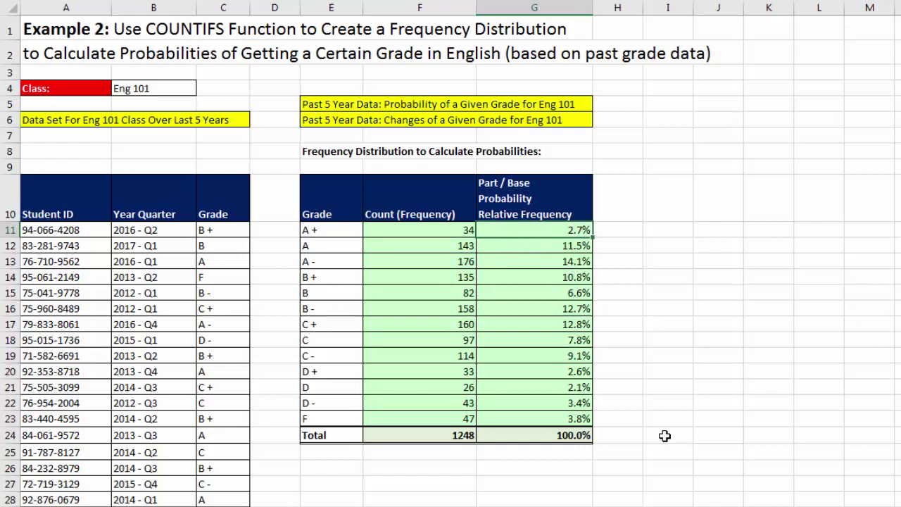
pyautogui.click(587, 244)
pyautogui.click(583, 262)
pyautogui.click(586, 276)
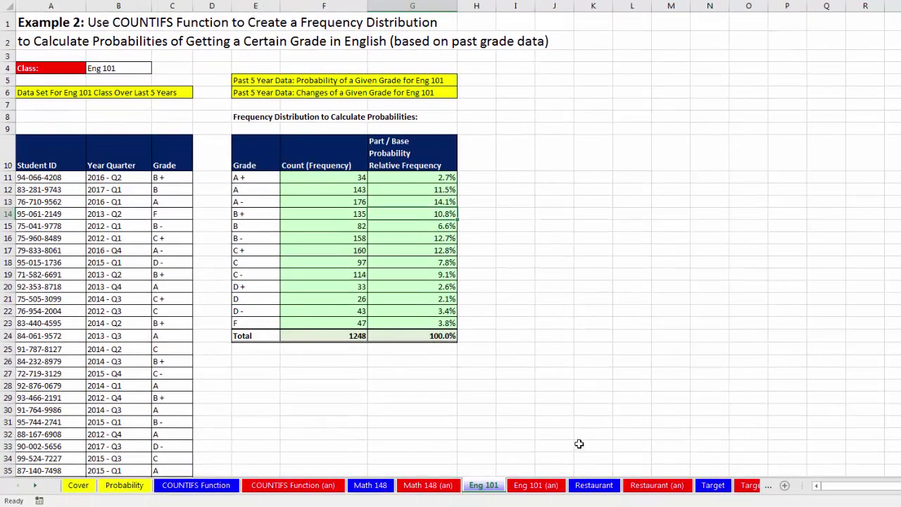
# Step: Open the Restaurant sheet and examine its daily rooms-used data and the empty count and relative frequency columns
pyautogui.click(598, 486)
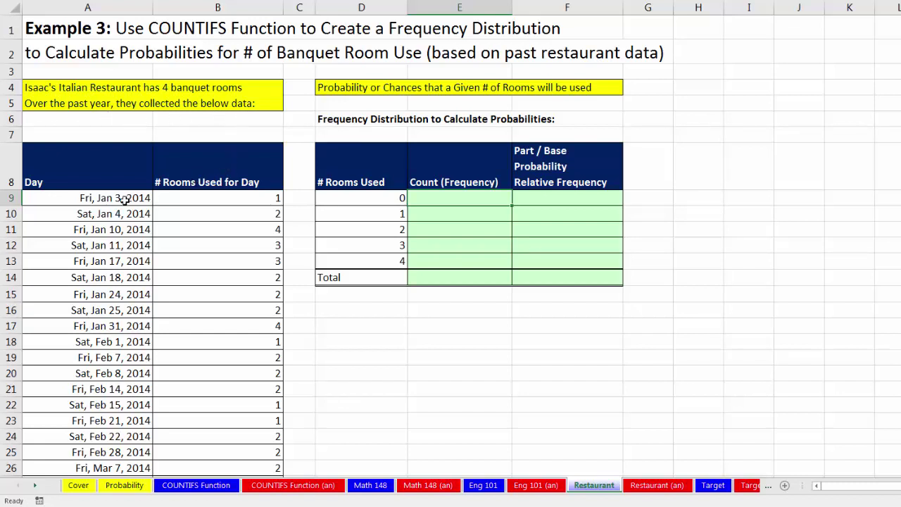
pyautogui.click(194, 196)
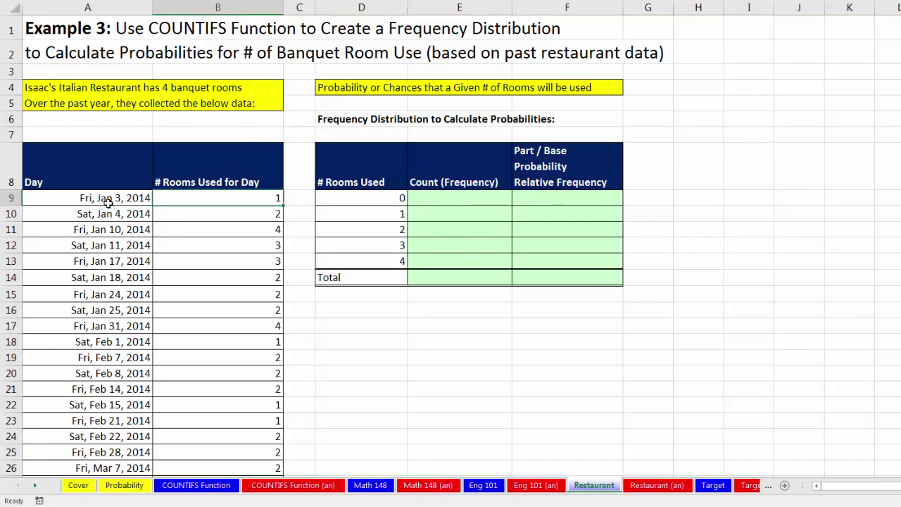
pyautogui.click(241, 218)
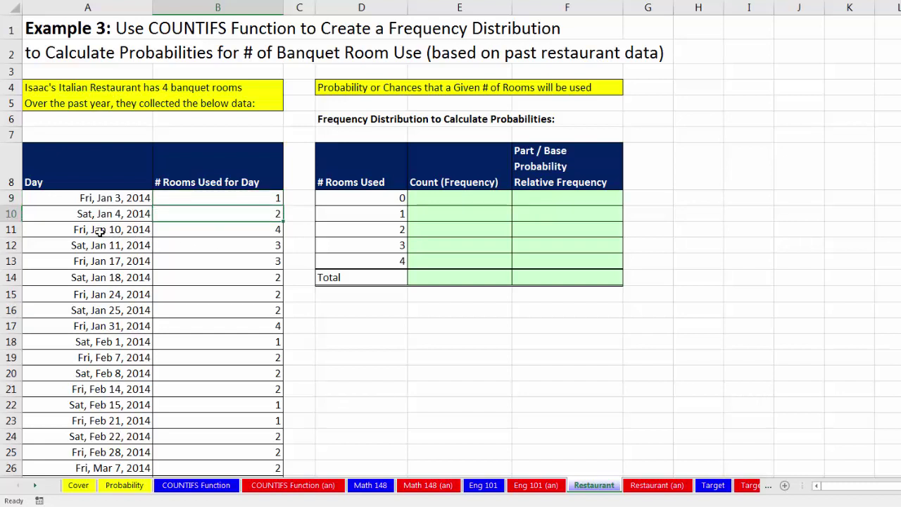
pyautogui.click(221, 234)
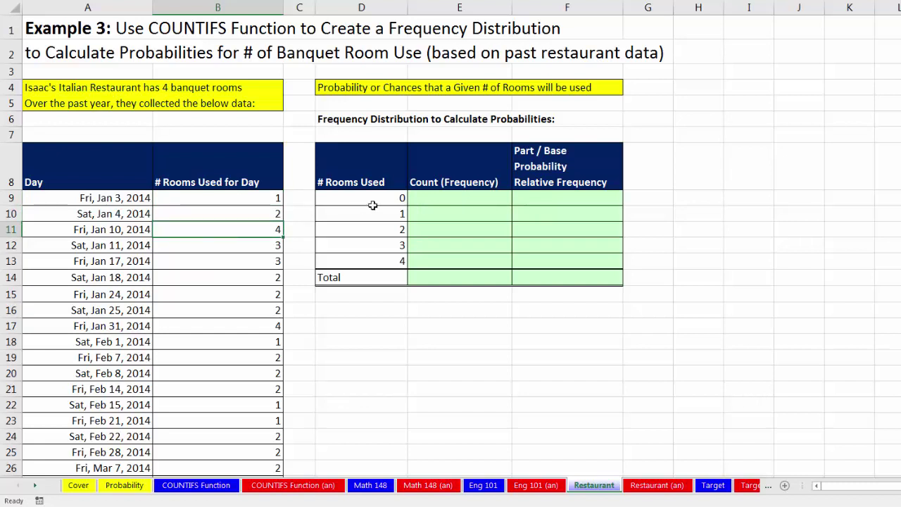
pyautogui.click(440, 197)
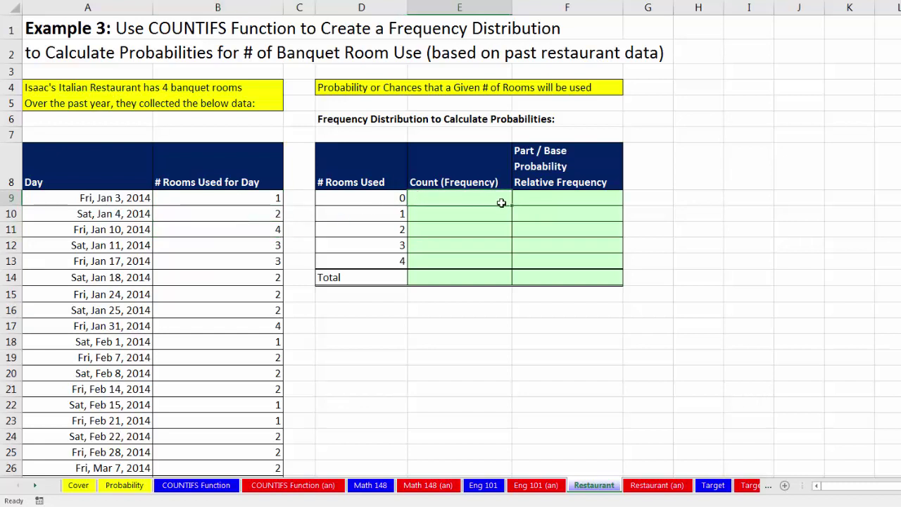
pyautogui.click(532, 200)
pyautogui.click(544, 214)
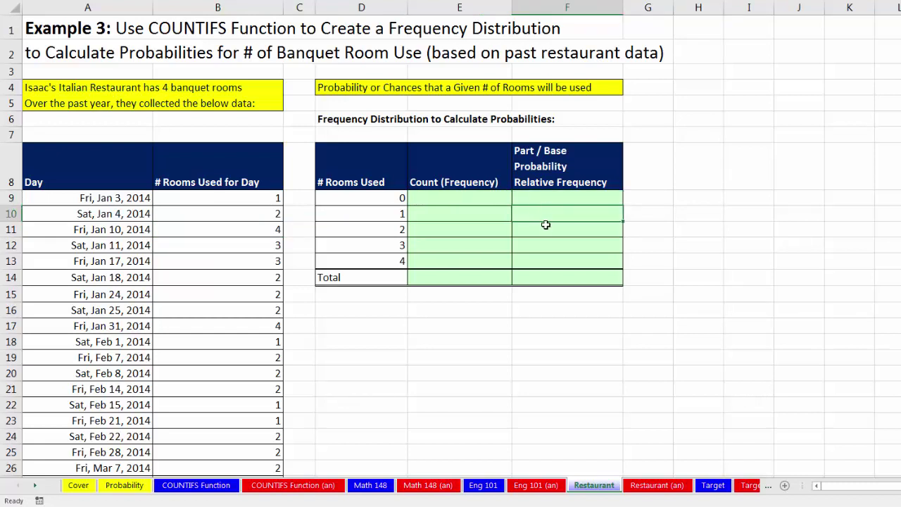
pyautogui.click(546, 224)
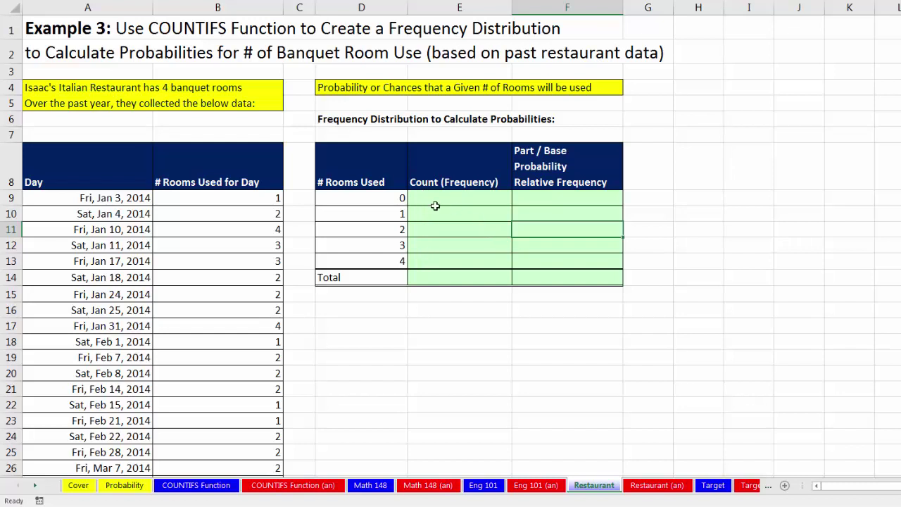
# Step: Go through the # Rooms Used categories 0 to 4 in D9:D13 of the frequency table
pyautogui.click(401, 198)
pyautogui.click(395, 214)
pyautogui.click(395, 230)
pyautogui.click(395, 245)
pyautogui.click(393, 261)
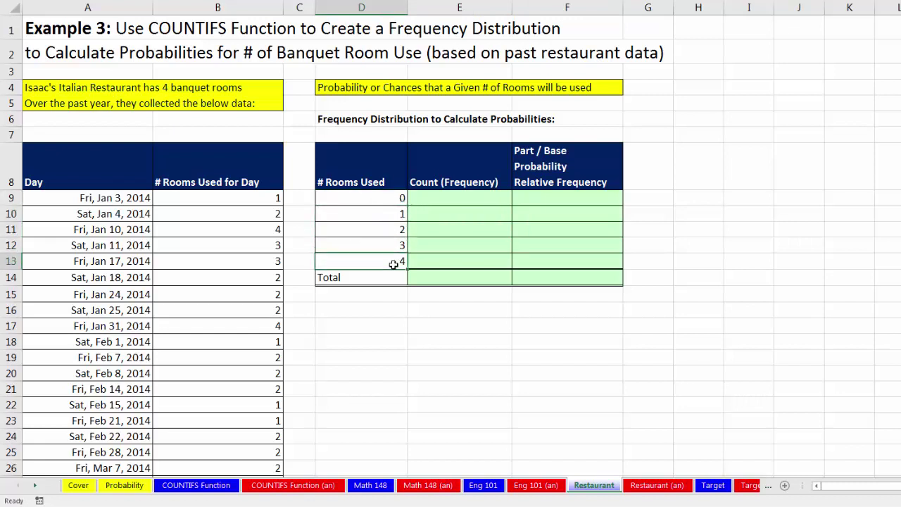
pyautogui.click(394, 200)
# Step: Start a COUNTIFS formula in E9 of the Restaurant sheet with the absolute criteria range $B$9:$B$108
pyautogui.click(435, 194)
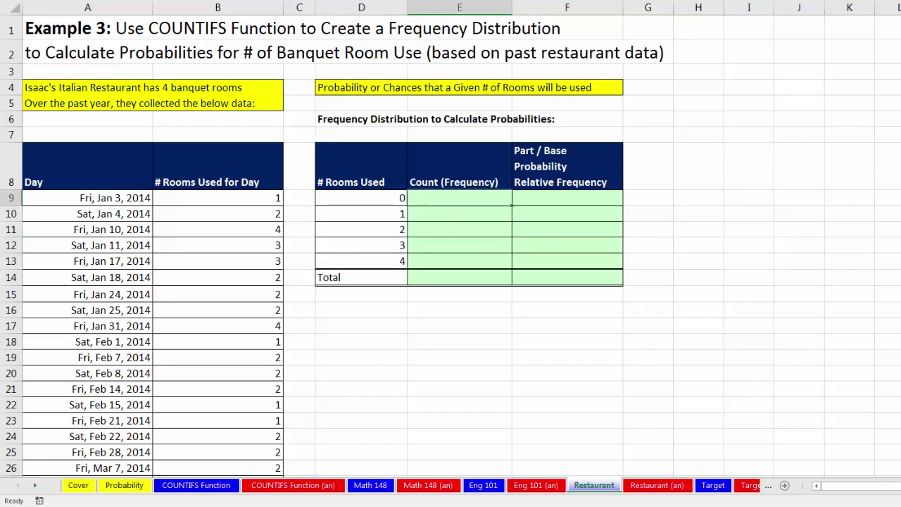
pyautogui.write('=COUNTIFS(')
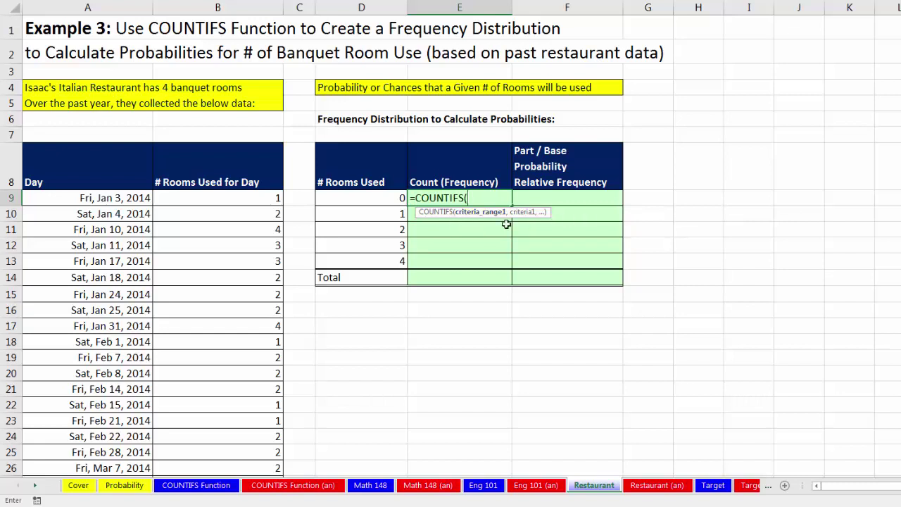
pyautogui.click(215, 196)
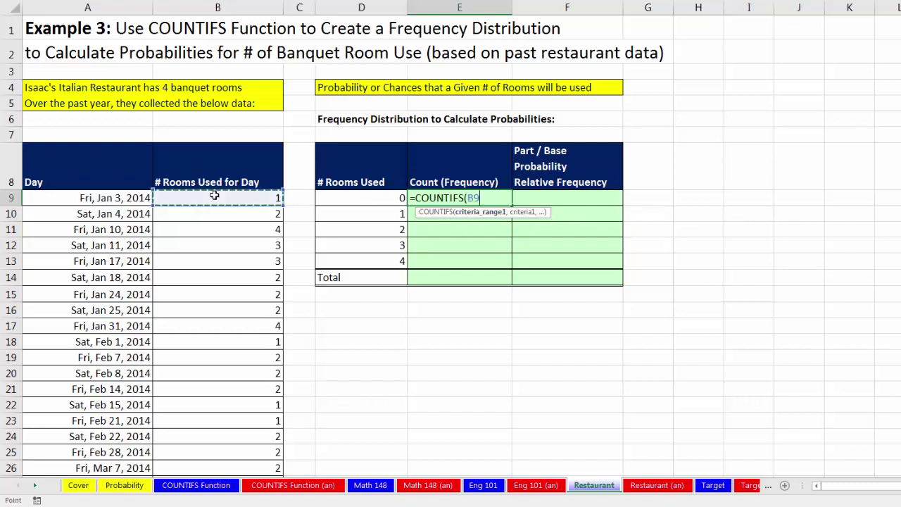
pyautogui.hotkey('ctrl', 'shift', 'Down')
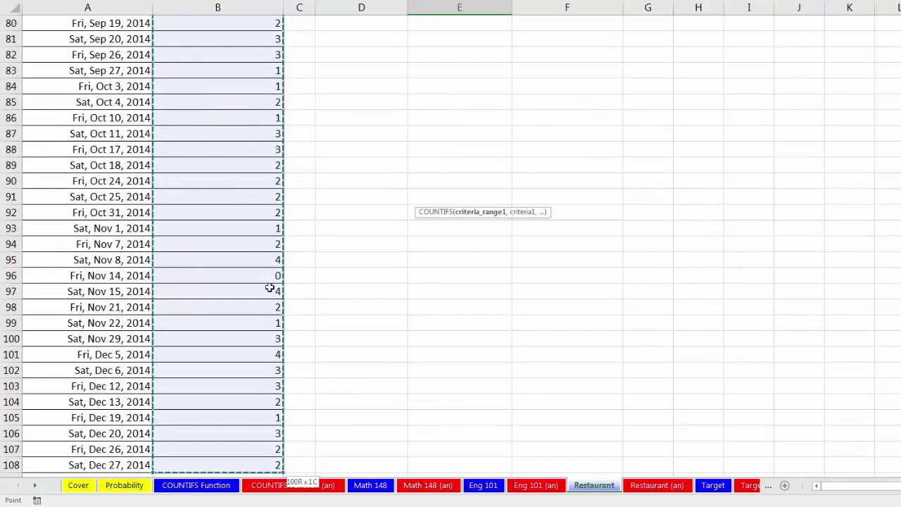
pyautogui.scroll(-2, 275, 282)
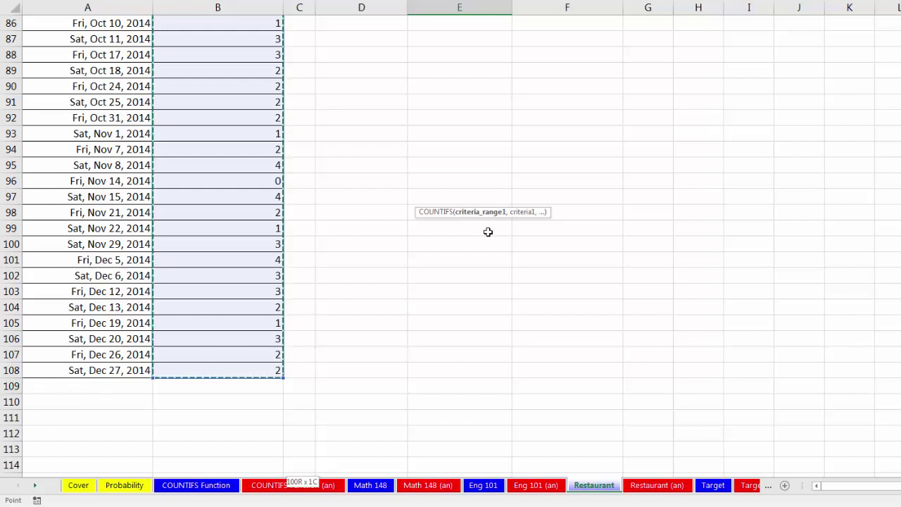
pyautogui.press('F4')
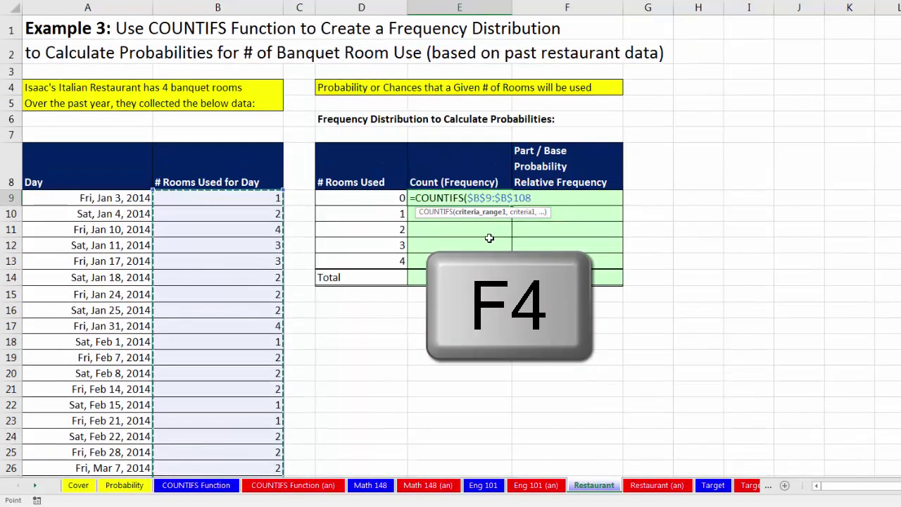
# Step: Complete the Restaurant COUNTIFS formula with the relative criterion D9, enter it, and copy it down through E13
pyautogui.write(',')
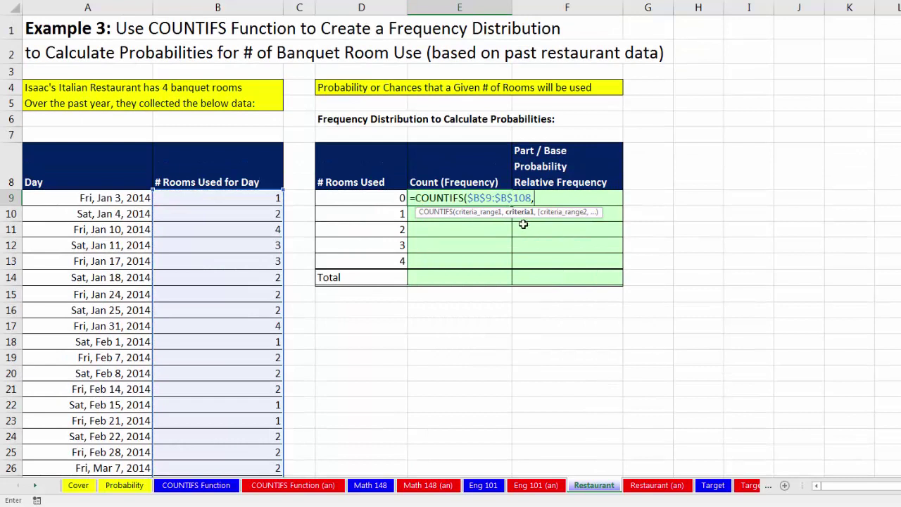
pyautogui.press('Left')
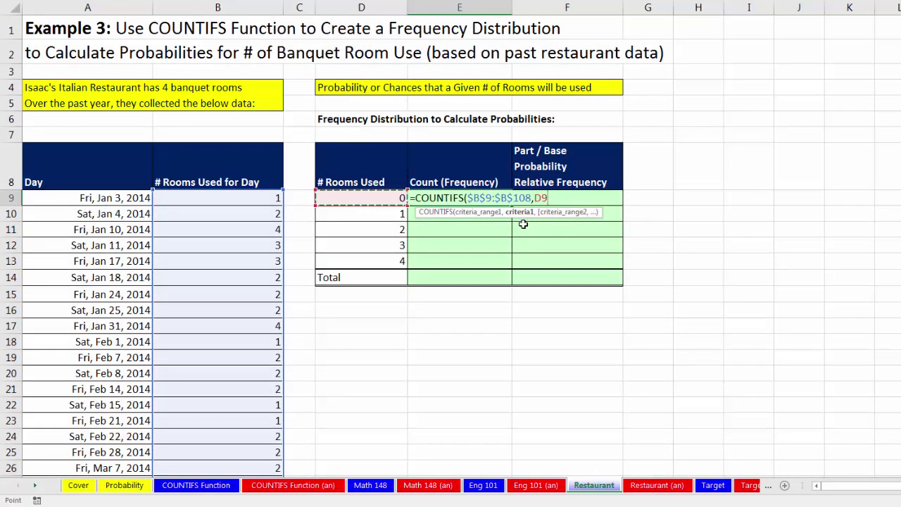
pyautogui.write(')')
pyautogui.hotkey('ctrl', 'Return')
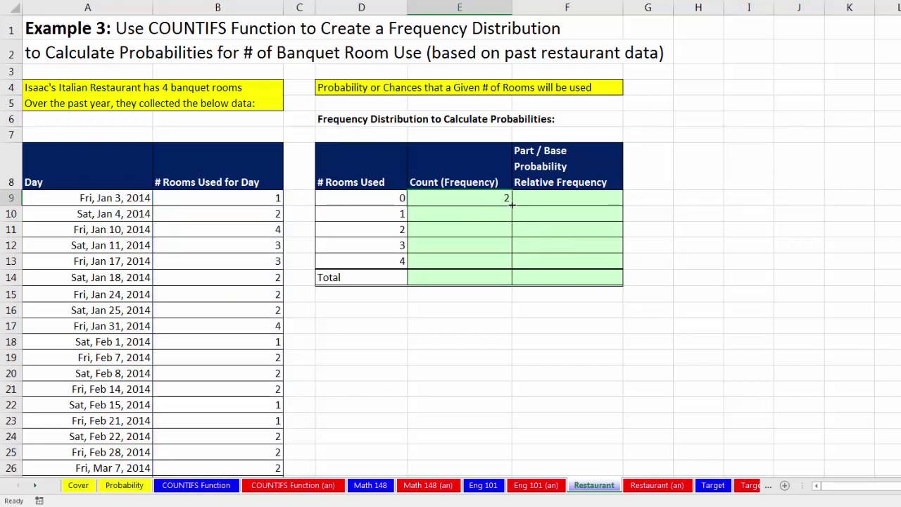
pyautogui.moveTo(512, 206); pyautogui.dragTo(510, 267)
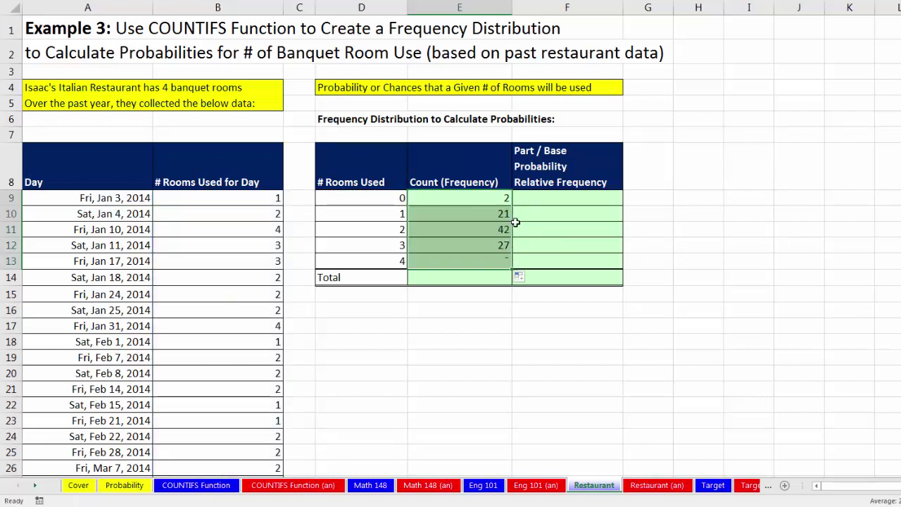
# Step: Compare the counts in E9 and E13 with their categories of 0 and 4 rooms used
pyautogui.click(483, 197)
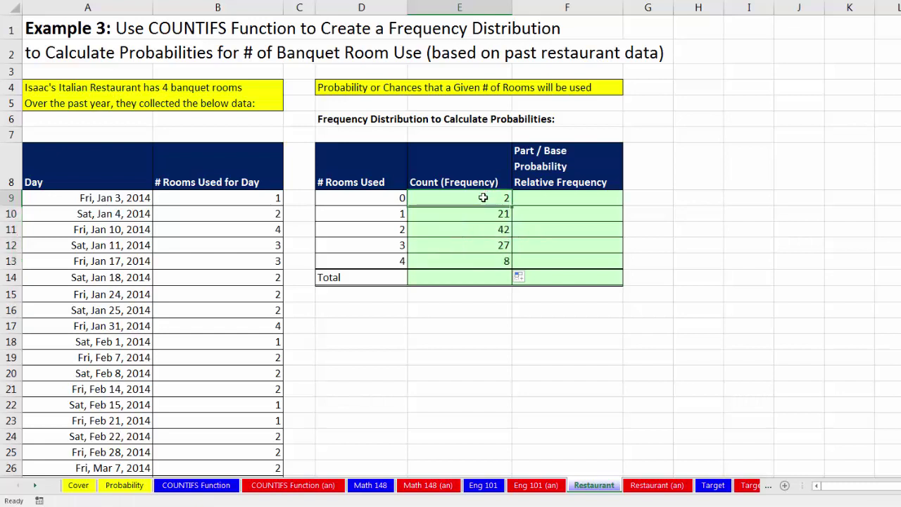
pyautogui.click(380, 195)
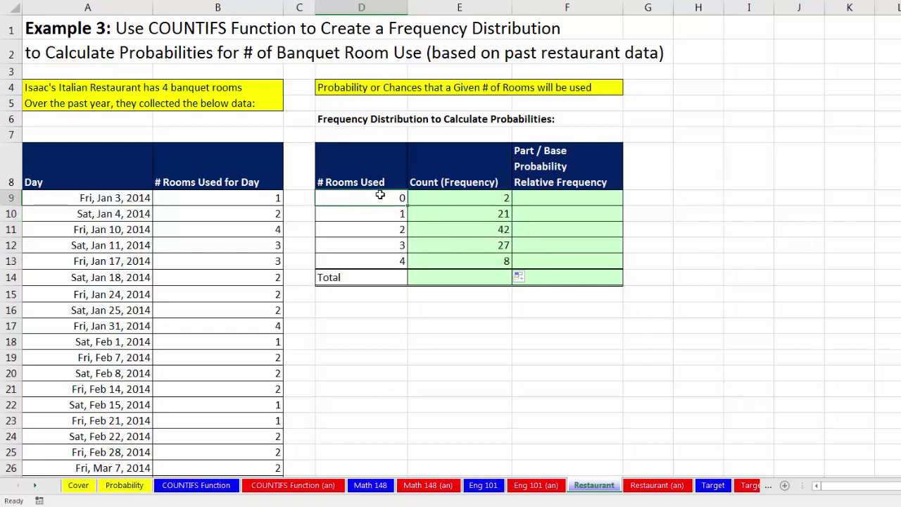
pyautogui.click(435, 259)
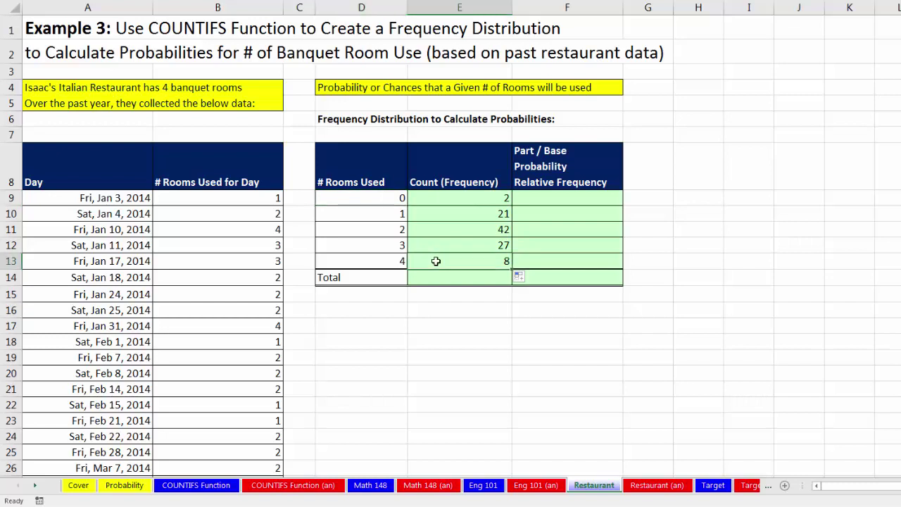
pyautogui.click(383, 263)
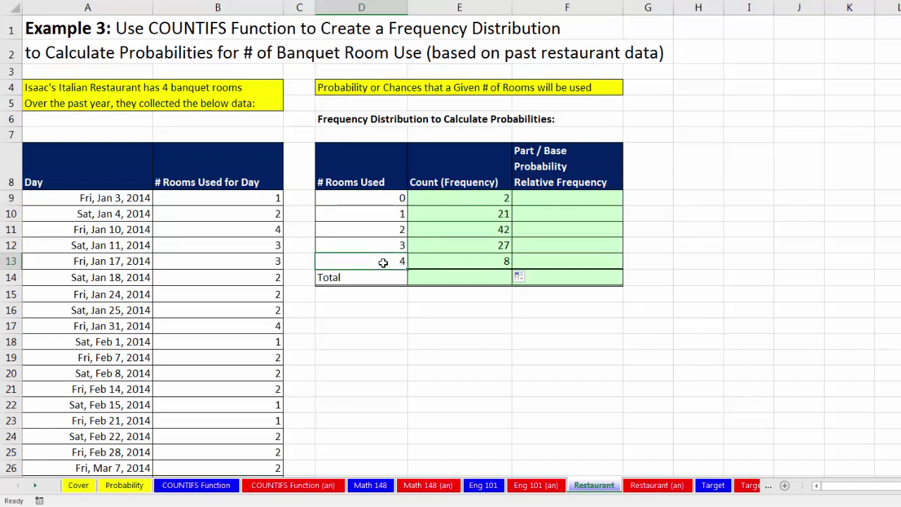
pyautogui.click(464, 262)
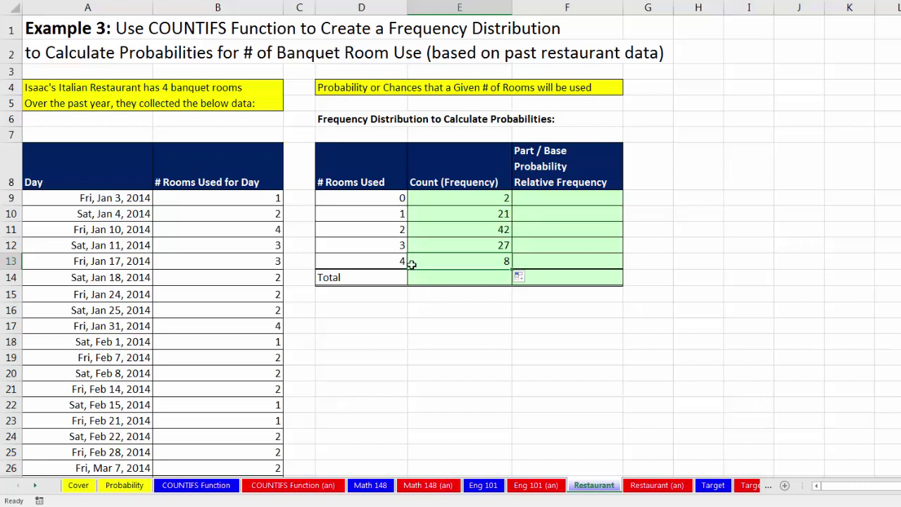
# Step: Total the room-use counts in E14 of the Restaurant sheet with the SUM function
pyautogui.click(445, 278)
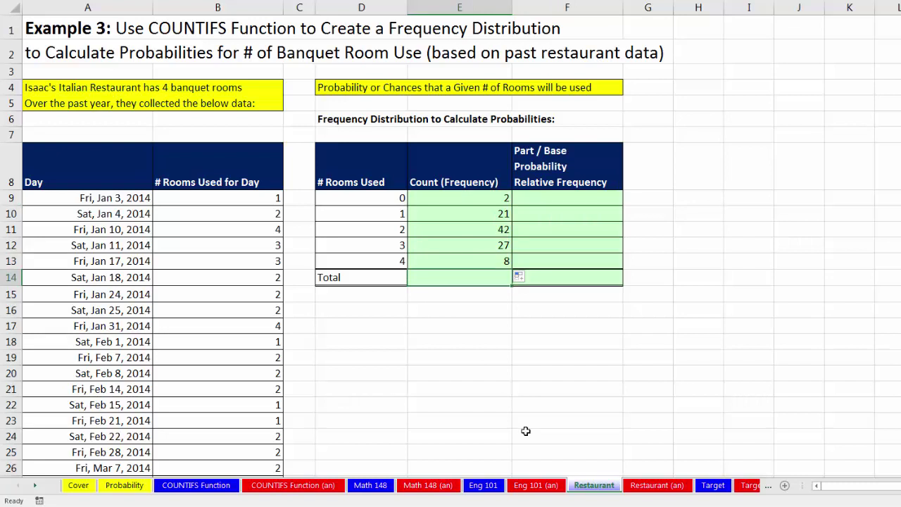
pyautogui.hotkey('alt', '=')
pyautogui.press('Return')
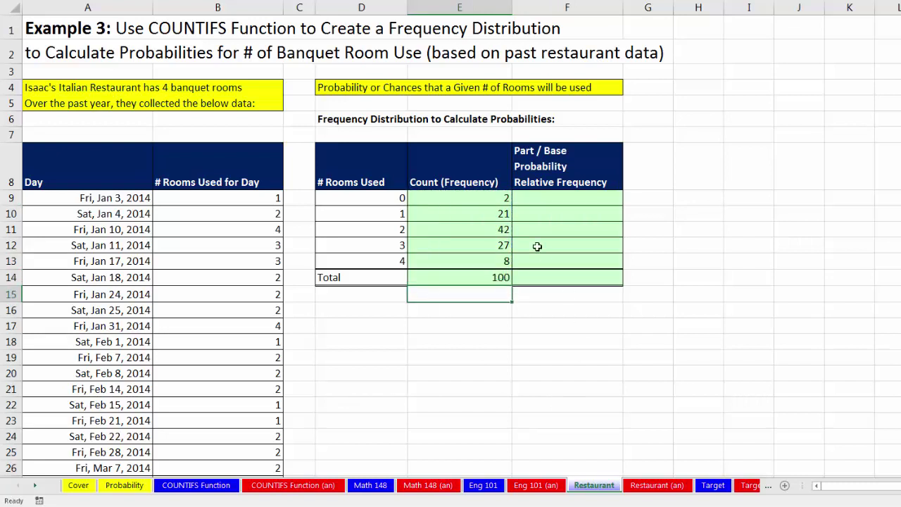
# Step: Calculate the relative frequency in F9 of the Restaurant sheet with =E9/$E$14 and copy it down through F13
pyautogui.click(555, 194)
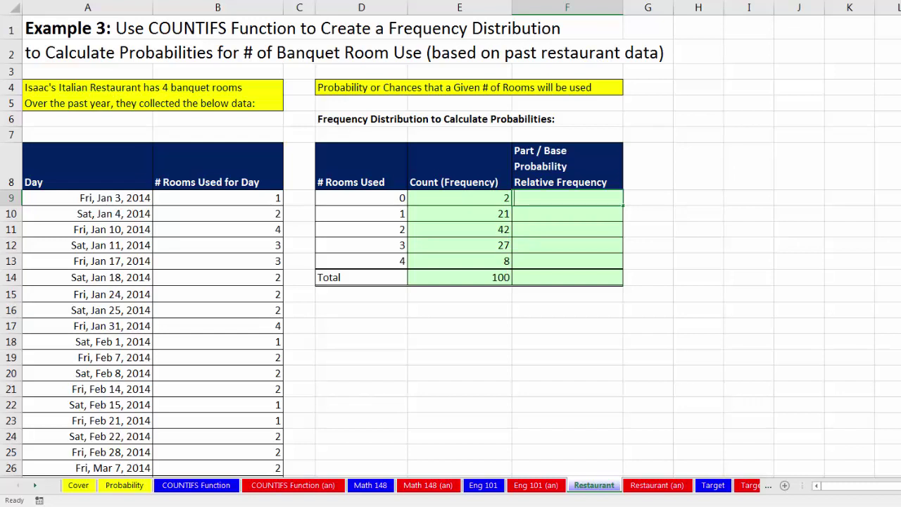
pyautogui.write('=')
pyautogui.click(459, 198)
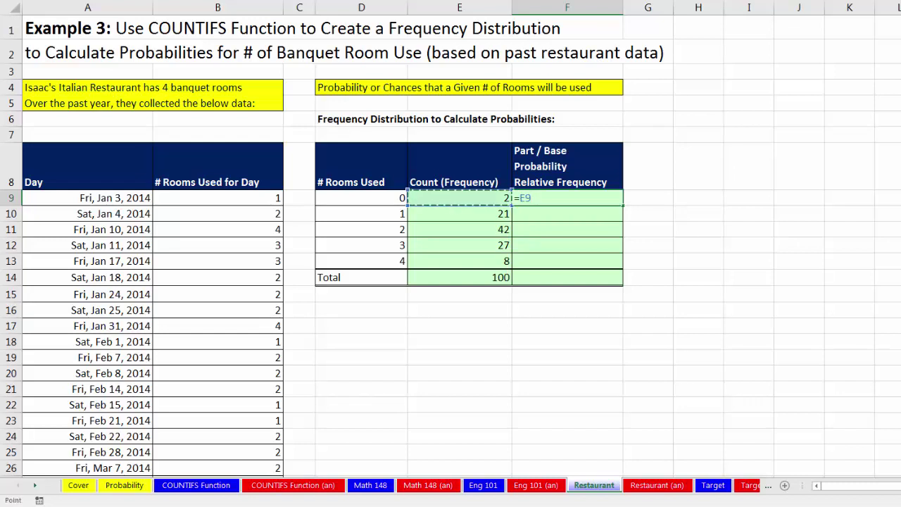
pyautogui.write('/')
pyautogui.click(482, 275)
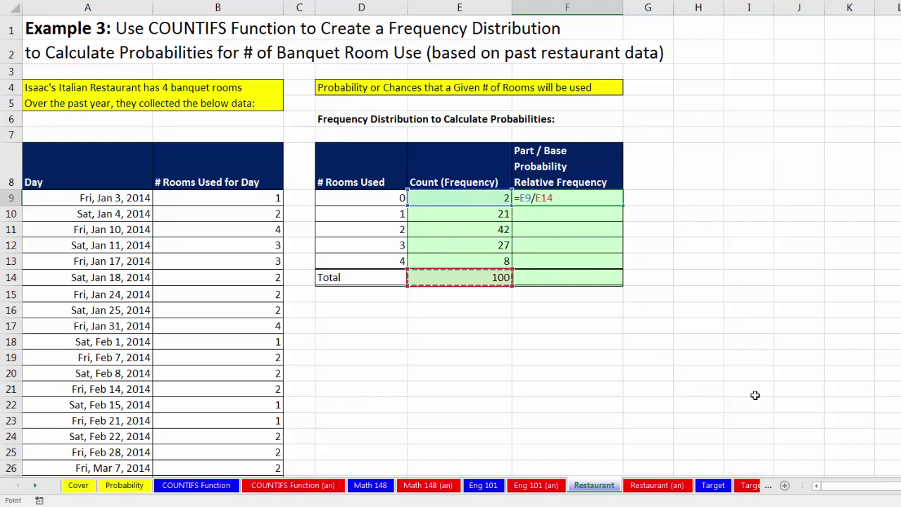
pyautogui.press('F4')
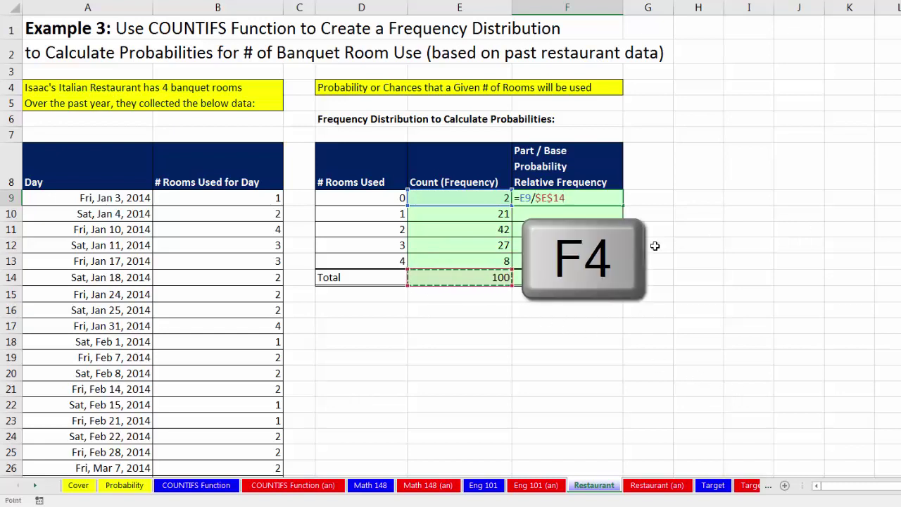
pyautogui.hotkey('ctrl', 'Return')
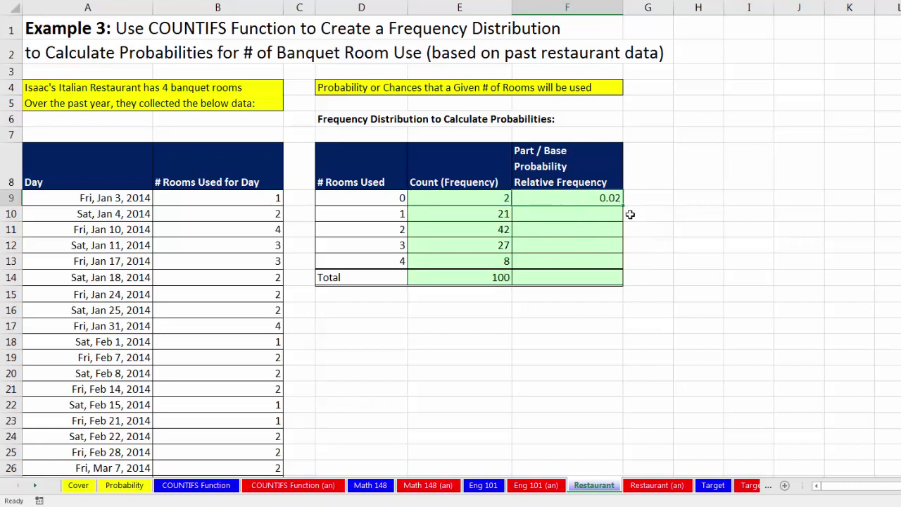
pyautogui.moveTo(623, 206); pyautogui.dragTo(620, 265)
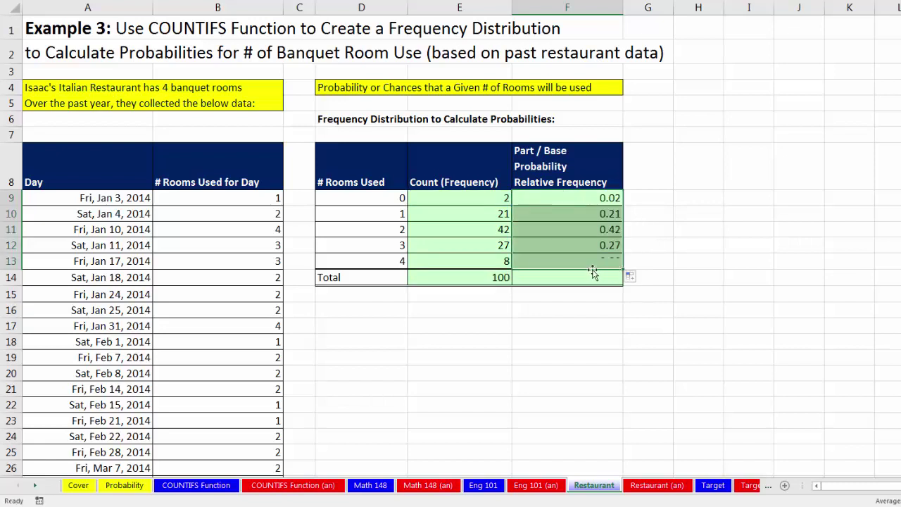
# Step: Check the copied formula in F13 and total the probabilities in F14 with SUM over F9:F13
pyautogui.doubleClick(568, 260)
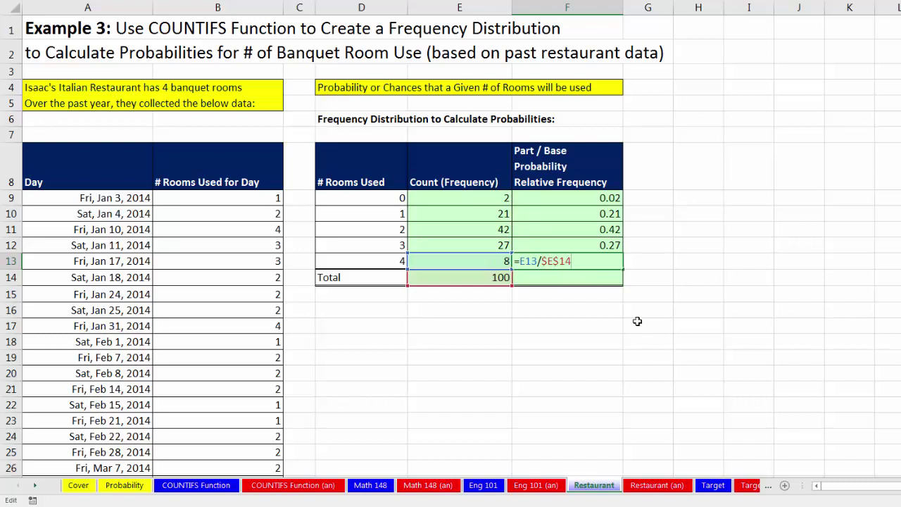
pyautogui.press('Return')
pyautogui.hotkey('alt', '=')
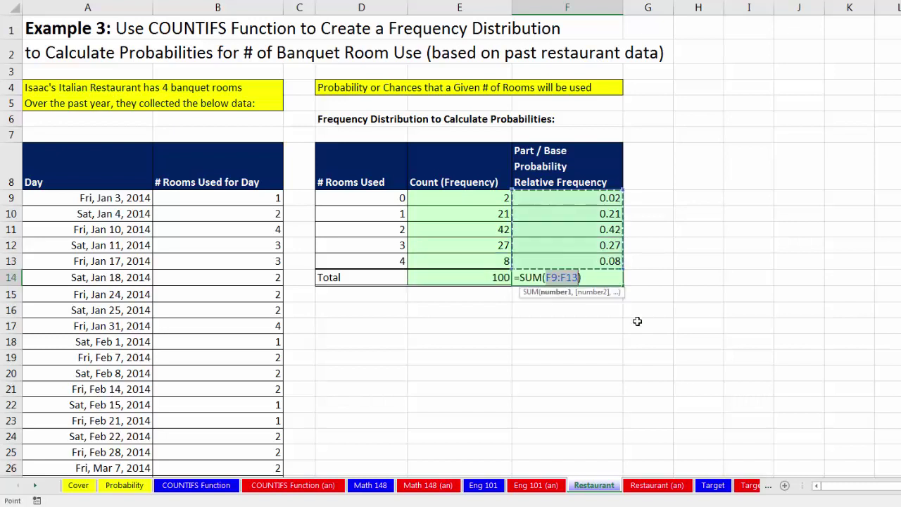
pyautogui.press('Return')
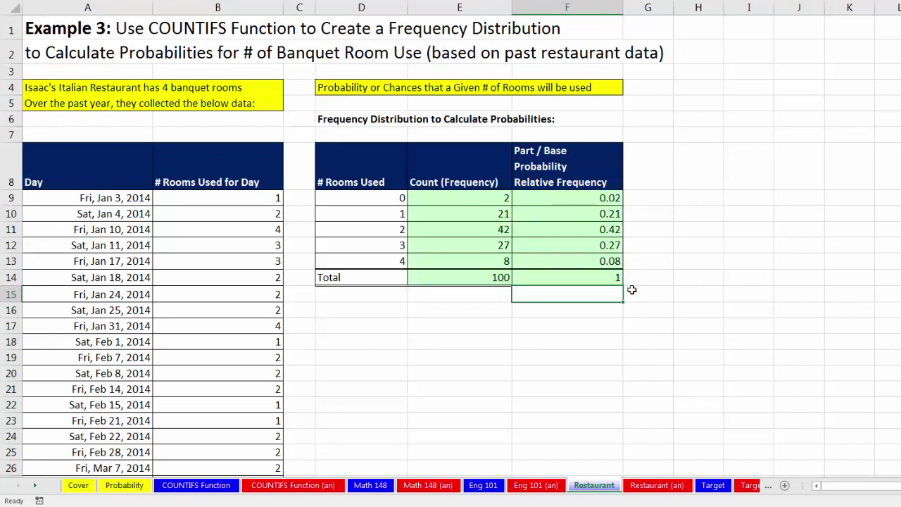
# Step: Review the probability of each number of banquet rooms used, starting with the row for 2 rooms
pyautogui.moveTo(369, 226); pyautogui.dragTo(559, 231)
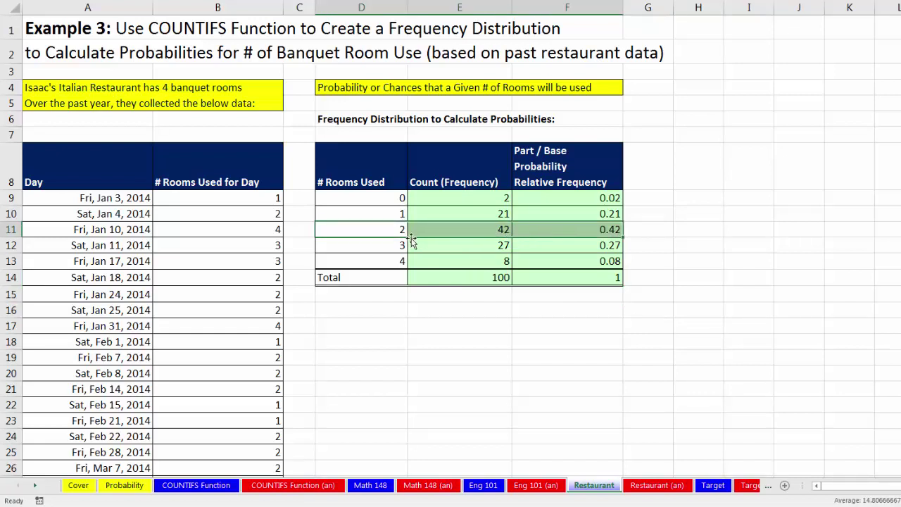
pyautogui.click(599, 250)
pyautogui.click(583, 214)
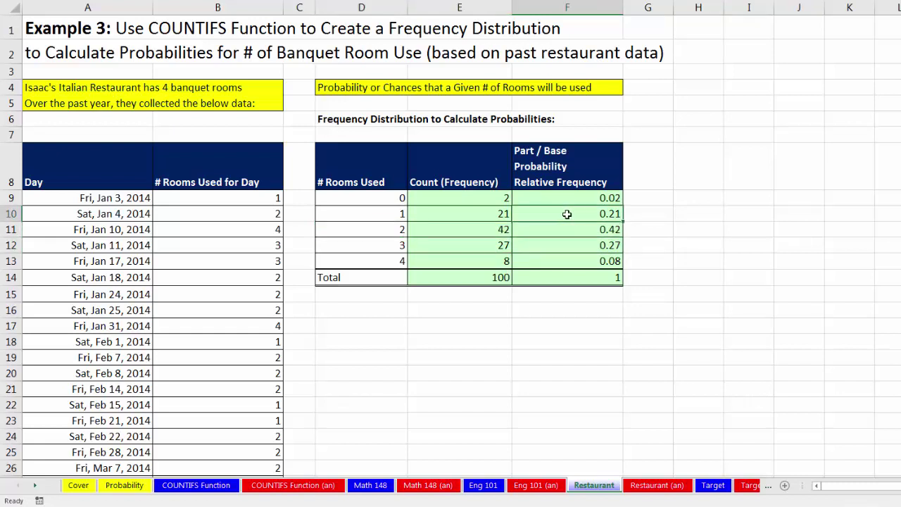
pyautogui.click(590, 263)
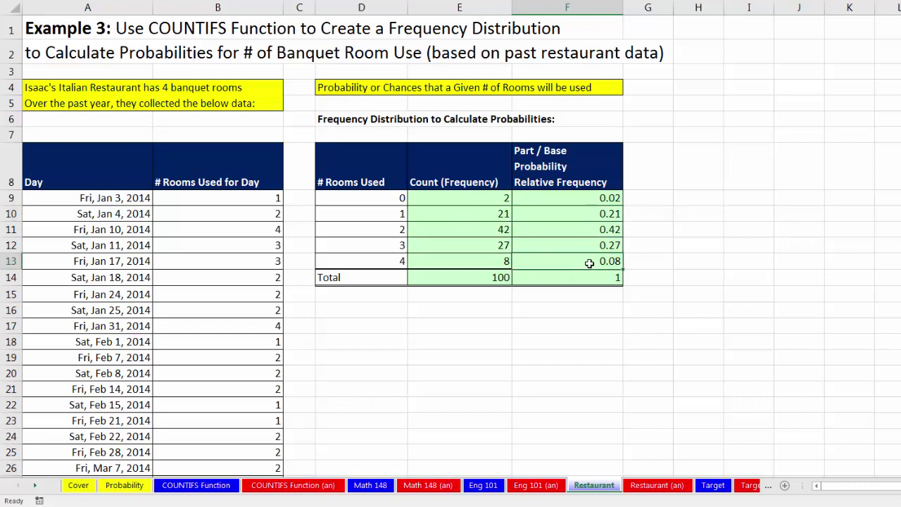
pyautogui.click(569, 197)
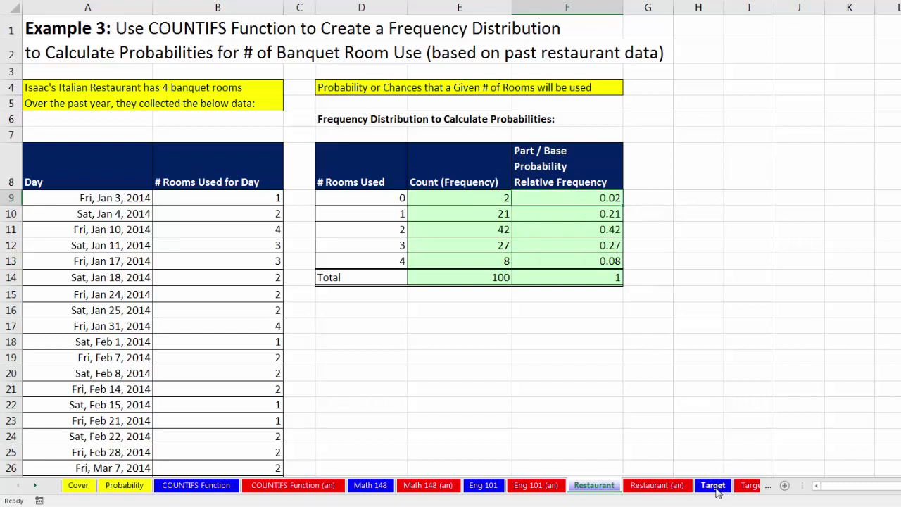
# Step: Open the Target sheet and examine its transaction number, amount and item purchased columns and the list of item categories
pyautogui.click(713, 485)
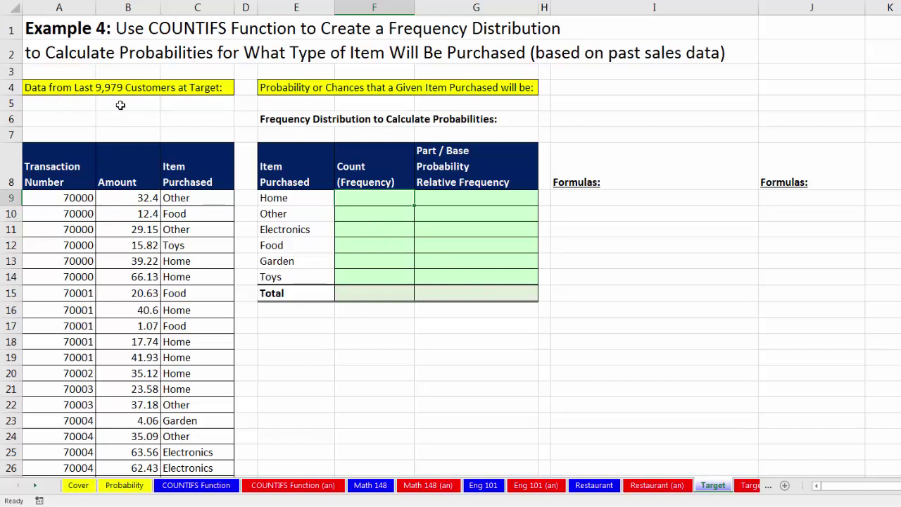
pyautogui.moveTo(51, 198); pyautogui.dragTo(54, 262)
pyautogui.moveTo(138, 152); pyautogui.dragTo(149, 323)
pyautogui.moveTo(184, 198); pyautogui.dragTo(196, 296)
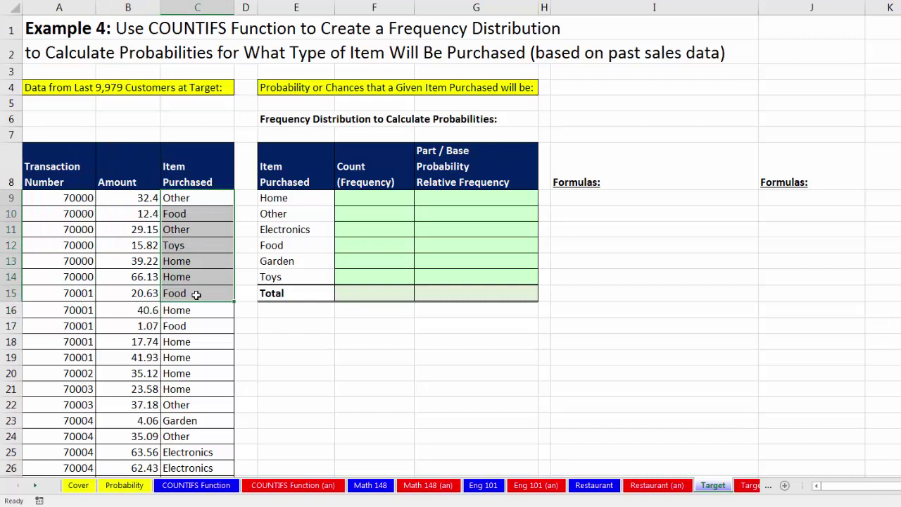
pyautogui.click(204, 200)
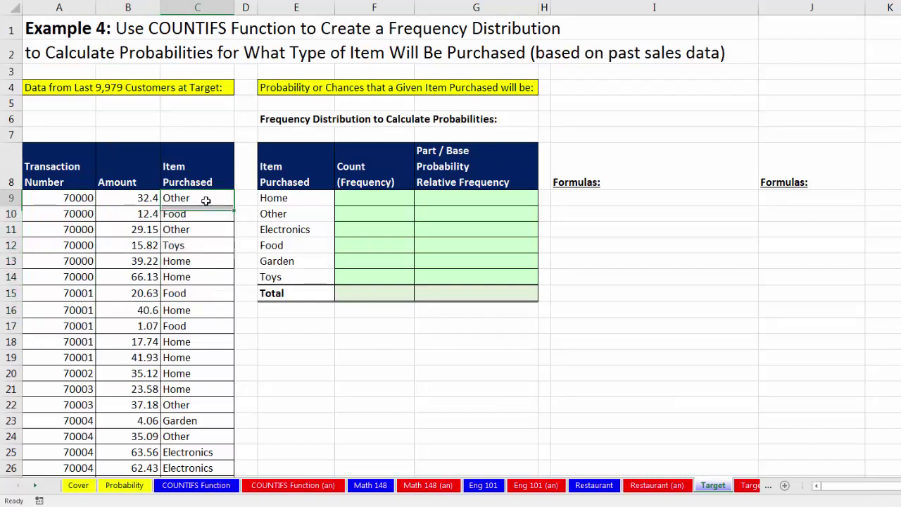
pyautogui.click(201, 215)
pyautogui.moveTo(312, 197); pyautogui.dragTo(306, 281)
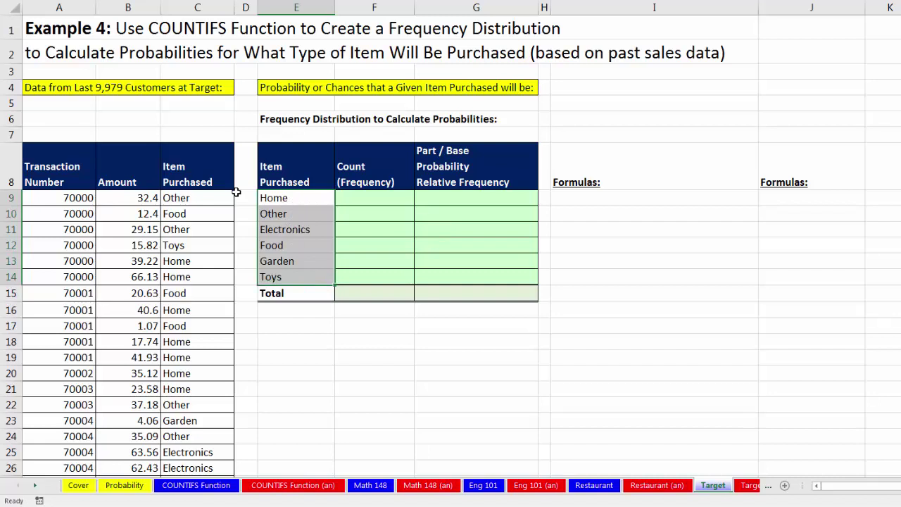
# Step: Examine individual purchases in the first Target data rows and the count cells for Home, Other and Electronics
pyautogui.click(134, 203)
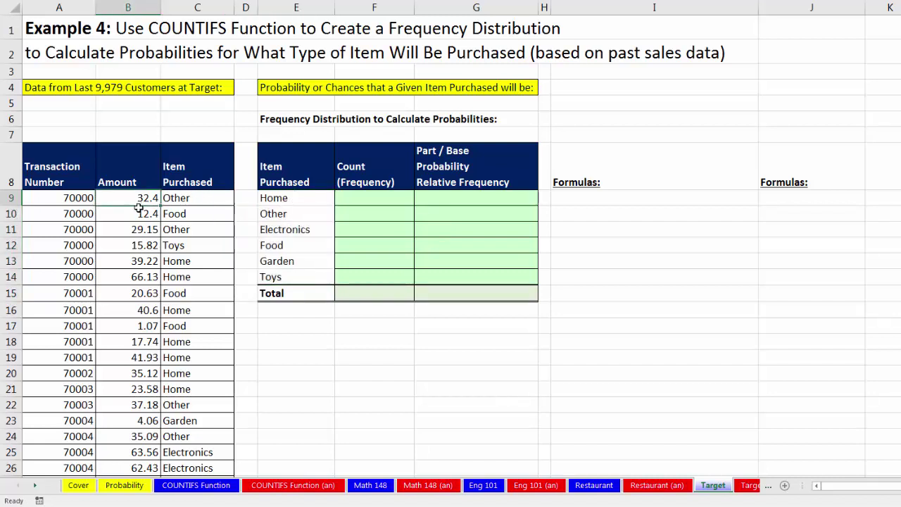
pyautogui.moveTo(141, 210); pyautogui.dragTo(194, 211)
pyautogui.moveTo(135, 232); pyautogui.dragTo(176, 246)
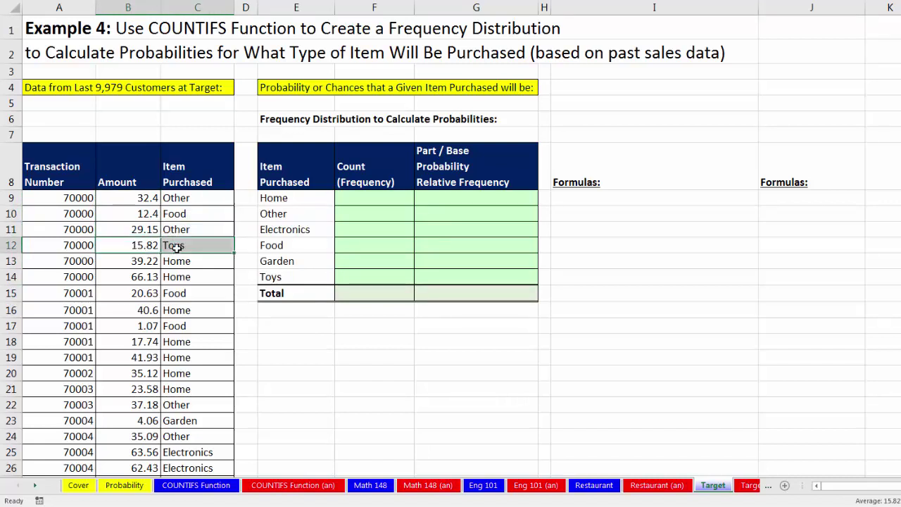
pyautogui.click(357, 201)
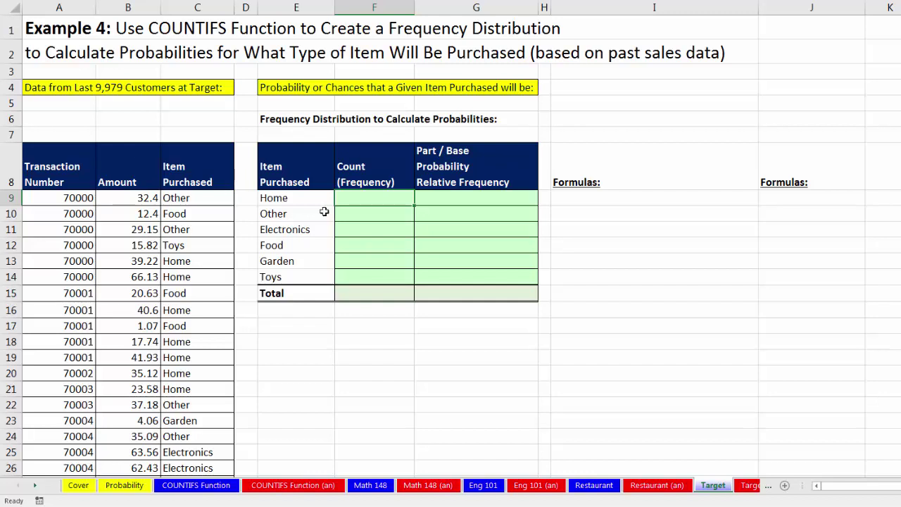
pyautogui.click(355, 213)
pyautogui.click(357, 225)
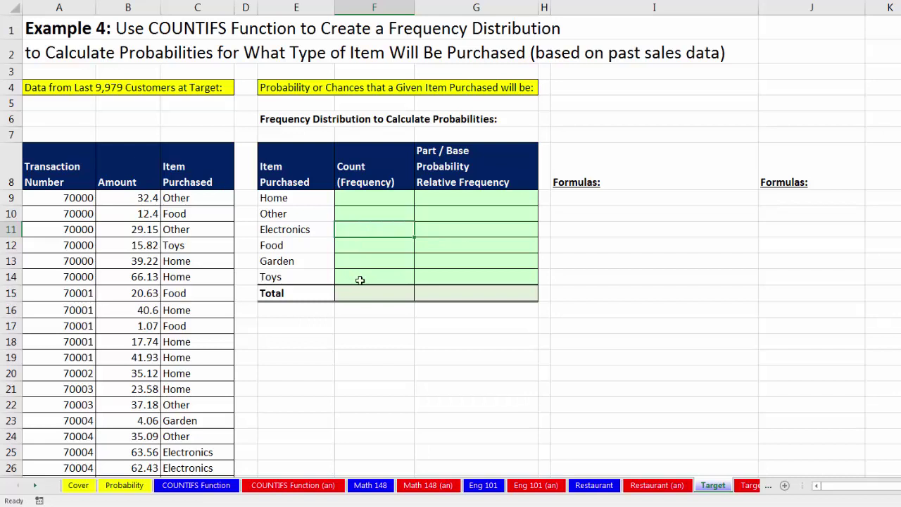
# Step: Start a COUNTIFS formula in F9 of the Target sheet with the absolute criteria range $C$9:$C$60005
pyautogui.click(369, 194)
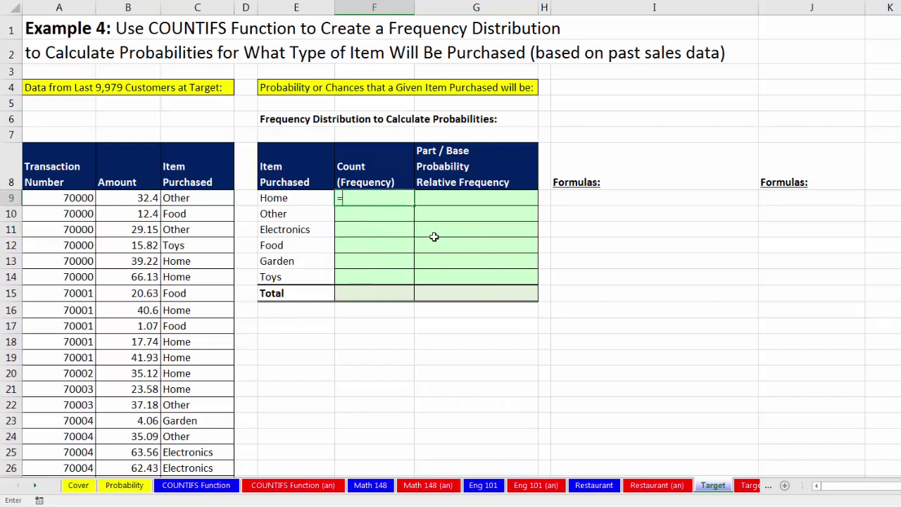
pyautogui.write('=countifs')
pyautogui.press('Tab')
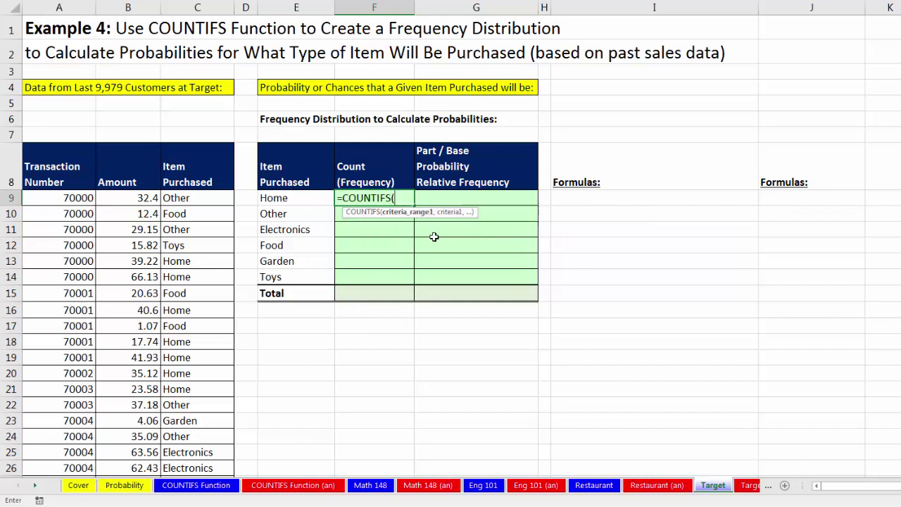
pyautogui.click(190, 198)
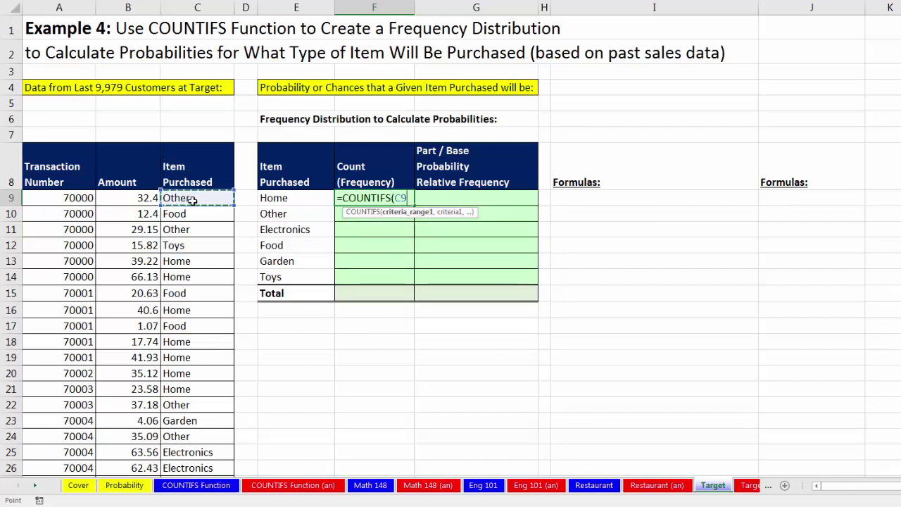
pyautogui.hotkey('ctrl', 'shift', 'Down')
pyautogui.scroll(-4, 139, 295)
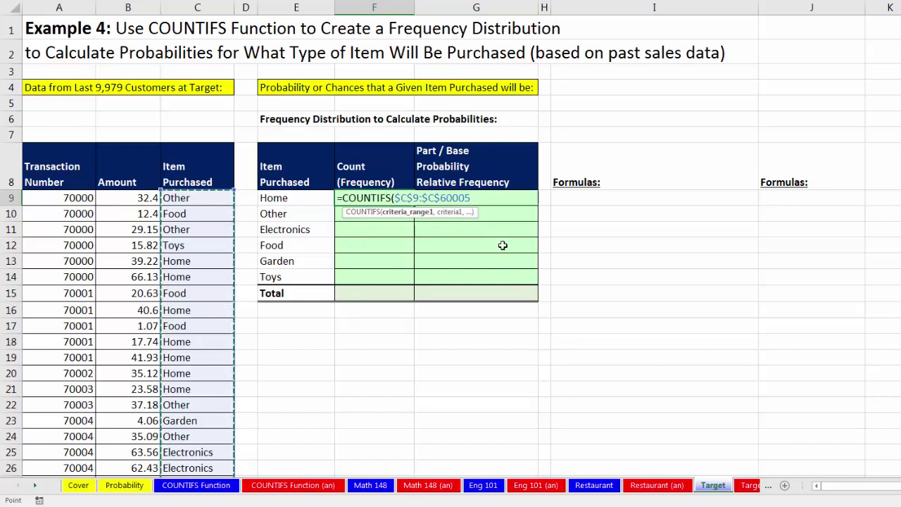
# Step: Complete the Target COUNTIFS formula with the relative criterion E9, enter it, and copy it down through F14
pyautogui.write(',')
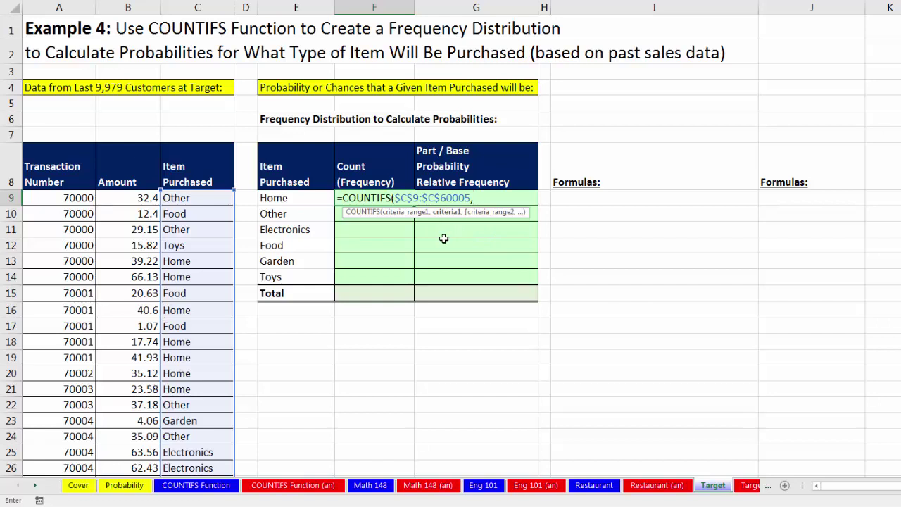
pyautogui.press('Left')
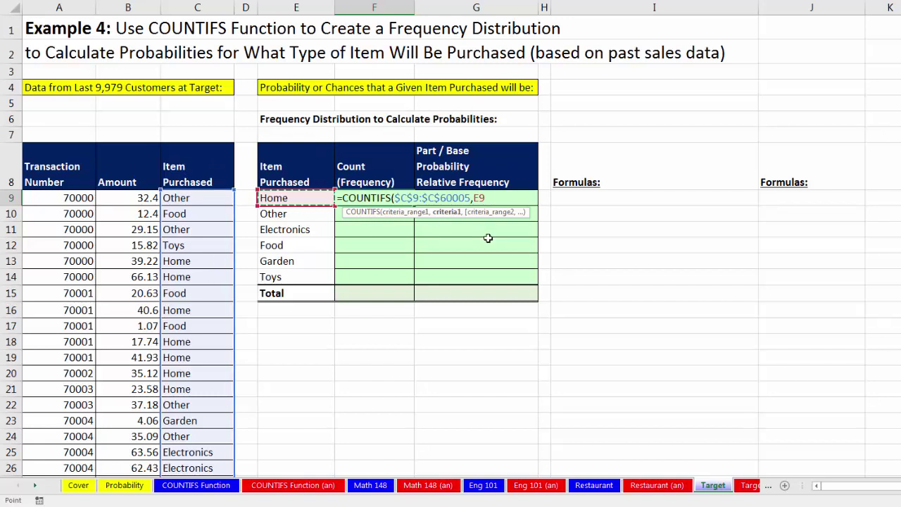
pyautogui.write(')')
pyautogui.hotkey('ctrl', 'Return')
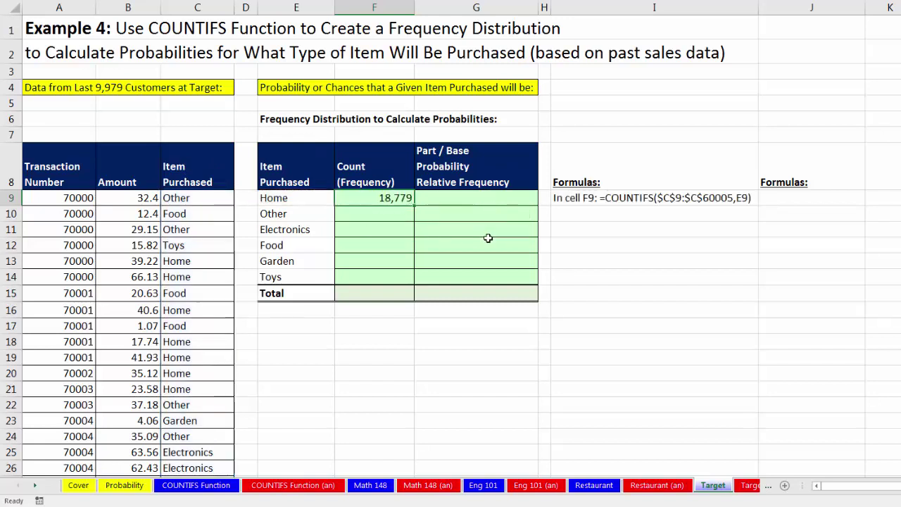
pyautogui.moveTo(414, 205); pyautogui.dragTo(412, 282)
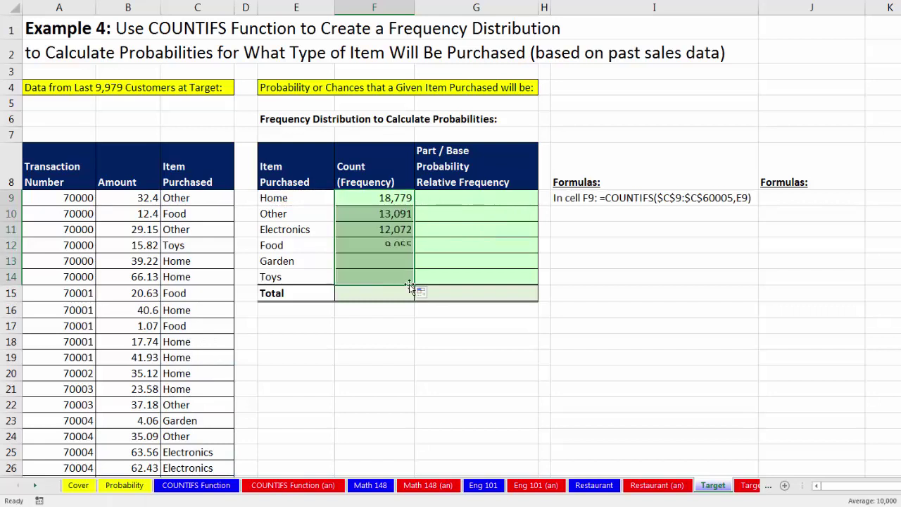
# Step: Total the item counts in F15 with SUM over F9:F14, and look over the first transaction's items in A9:C14
pyautogui.click(390, 293)
pyautogui.hotkey('alt', '=')
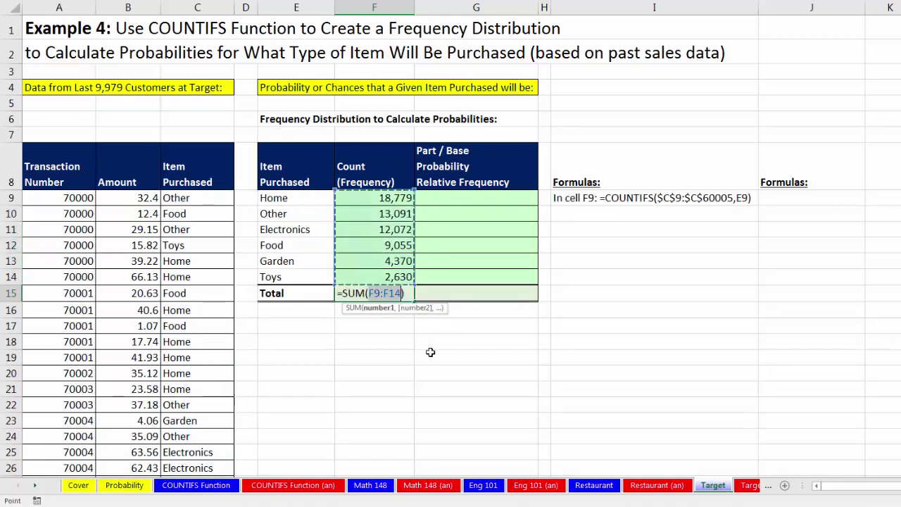
pyautogui.press('Return')
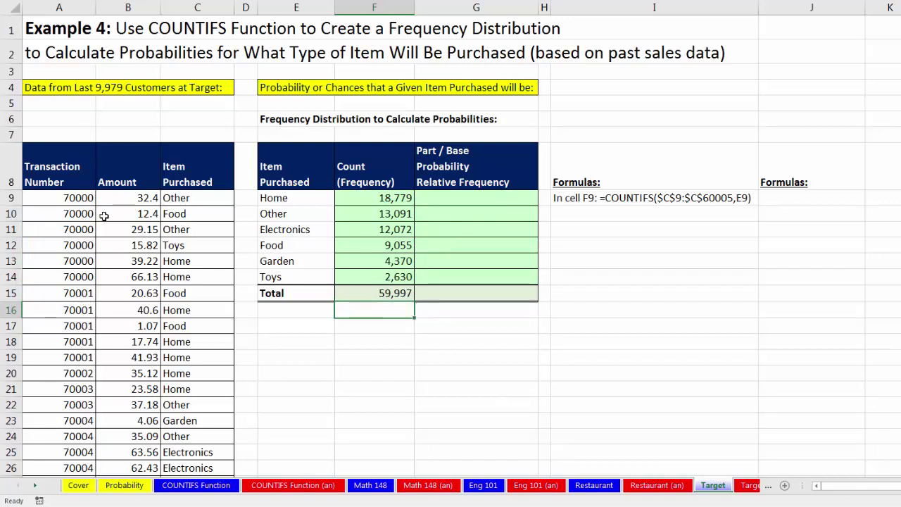
pyautogui.moveTo(66, 198)
pyautogui.mouseDown()
pyautogui.moveTo(97, 197)
pyautogui.moveTo(194, 258)
pyautogui.moveTo(195, 277)
pyautogui.mouseUp()
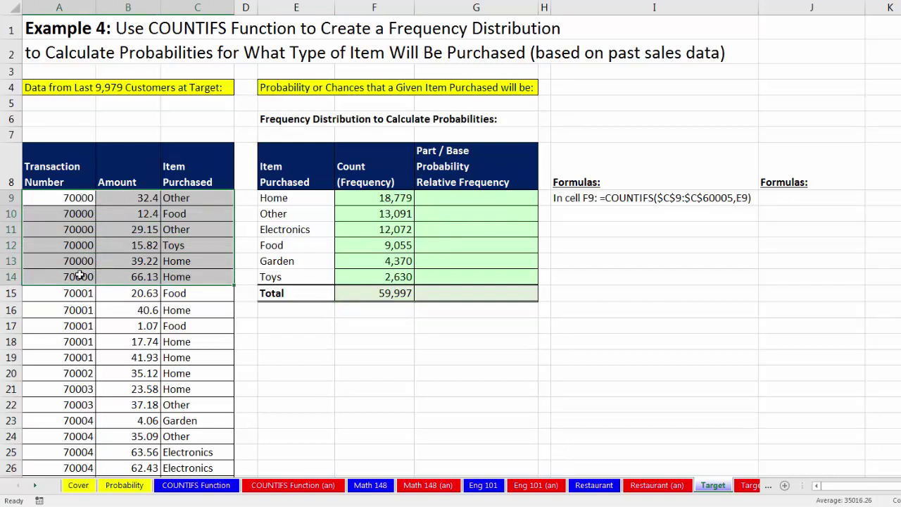
# Step: Calculate the relative frequency in G9 of the Target sheet with =F9/$F$15 and copy the formula down through G14
pyautogui.click(445, 202)
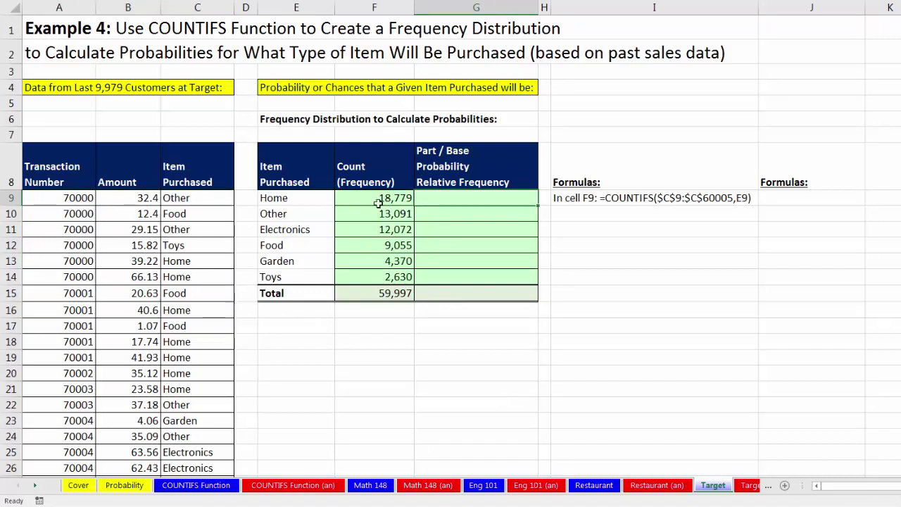
pyautogui.write('=')
pyautogui.press('Left')
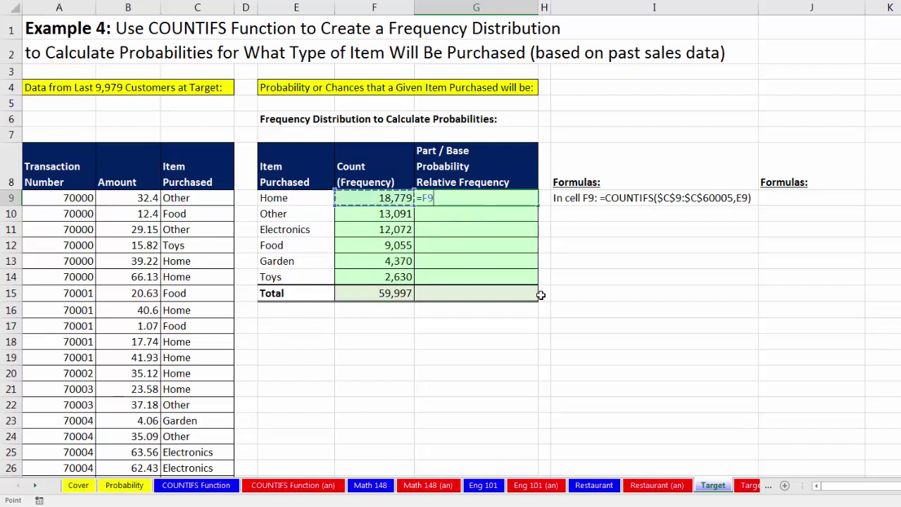
pyautogui.write('/')
pyautogui.click(386, 301)
pyautogui.press('F4')
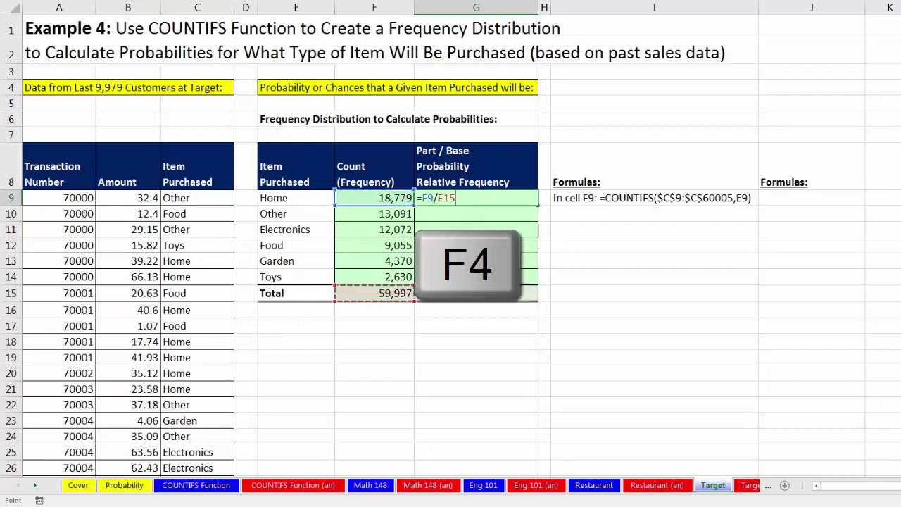
pyautogui.hotkey('ctrl', 'Return')
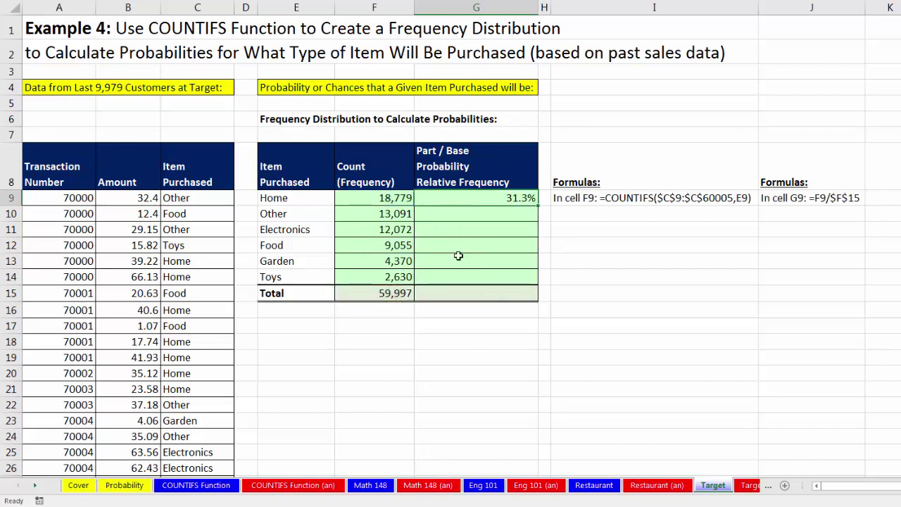
pyautogui.moveTo(540, 205); pyautogui.dragTo(540, 278)
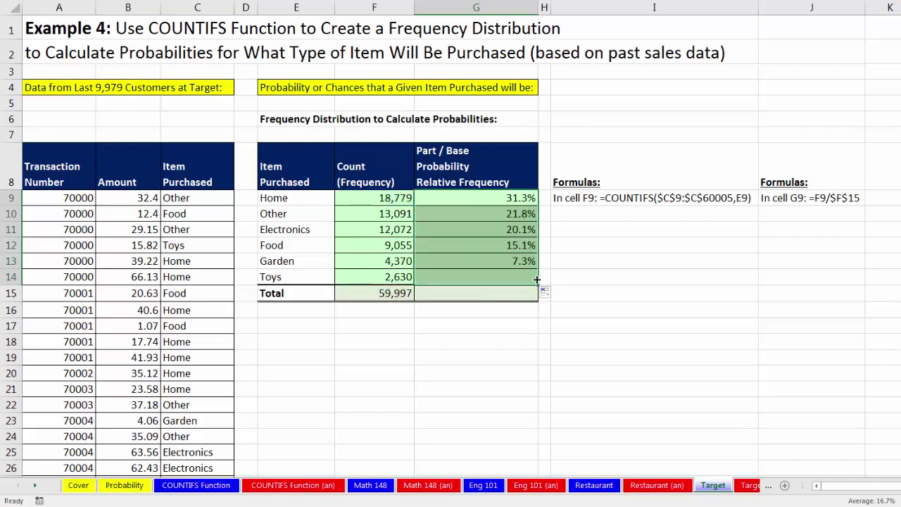
# Step: Total the relative frequencies in G15 with SUM over G9:G14
pyautogui.click(484, 297)
pyautogui.hotkey('alt', '=')
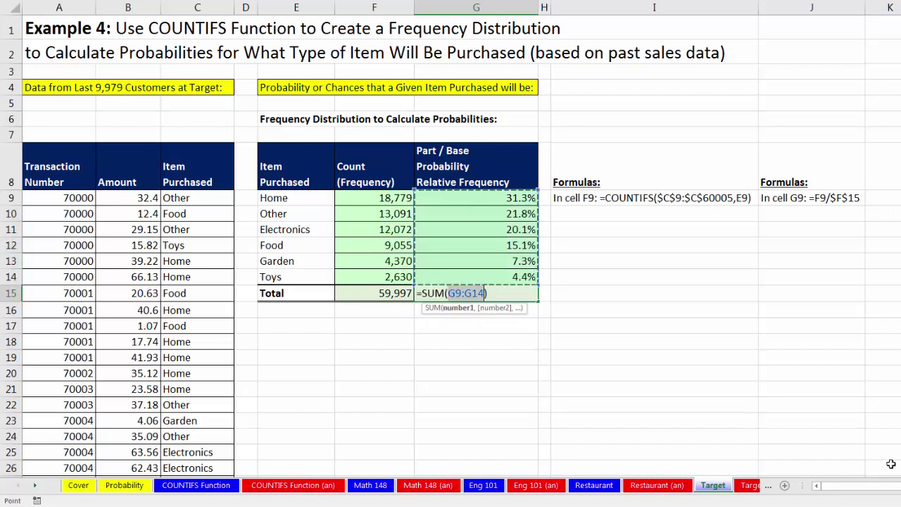
pyautogui.press('Return')
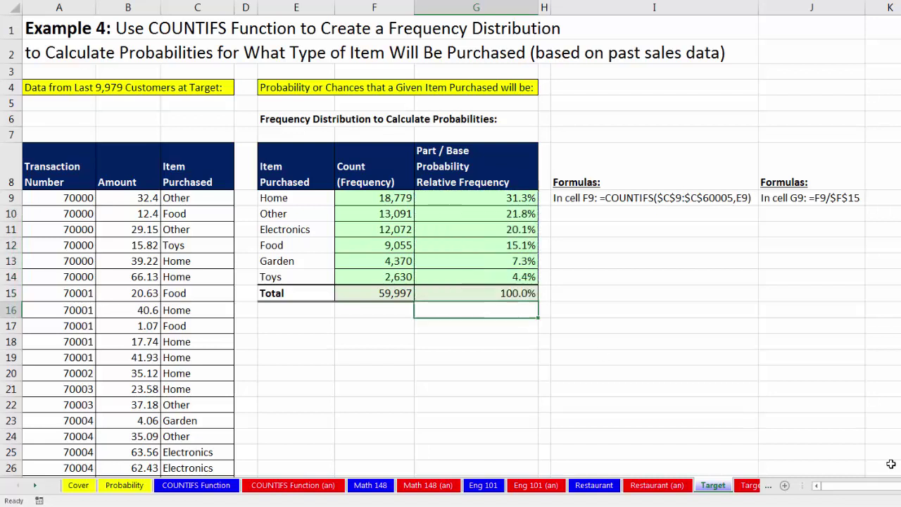
# Step: Examine the Target probabilities for Electronics, Toys, Food and Other, and bring the homework sheets' names into view
pyautogui.click(499, 232)
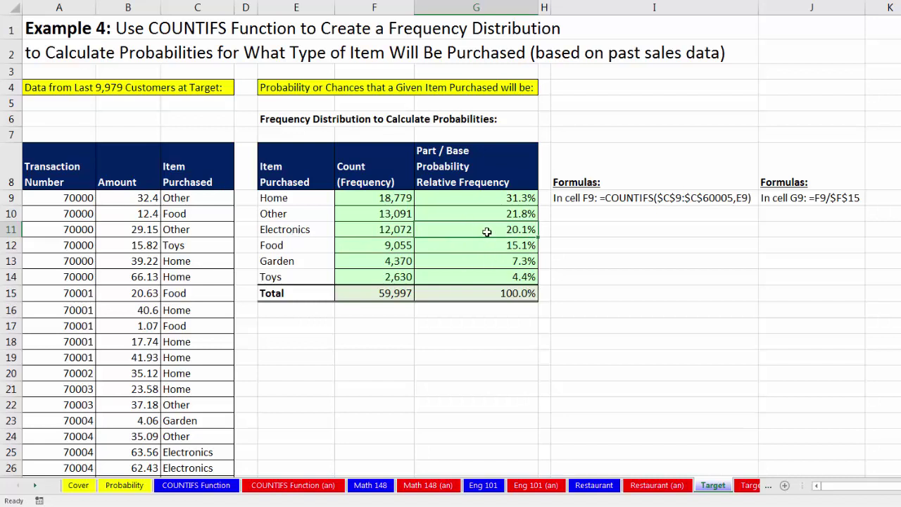
pyautogui.click(472, 277)
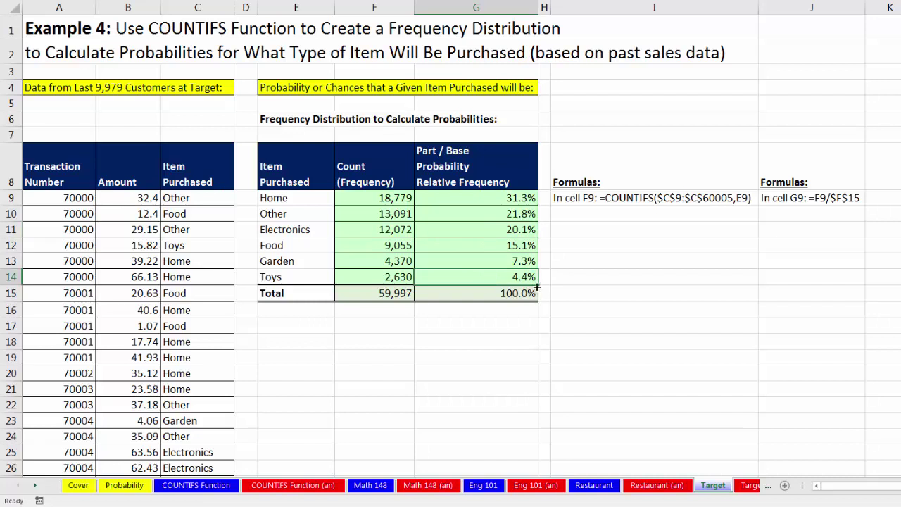
pyautogui.click(474, 245)
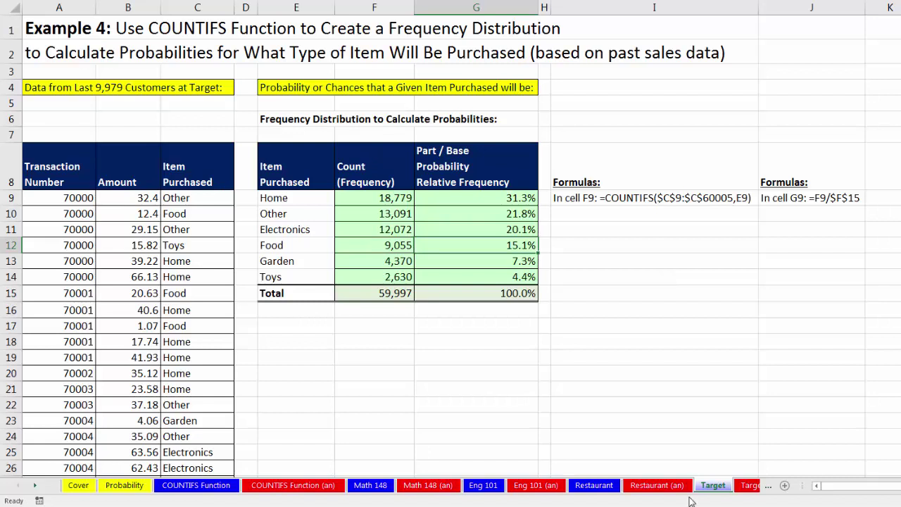
pyautogui.click(34, 487)
pyautogui.click(34, 488)
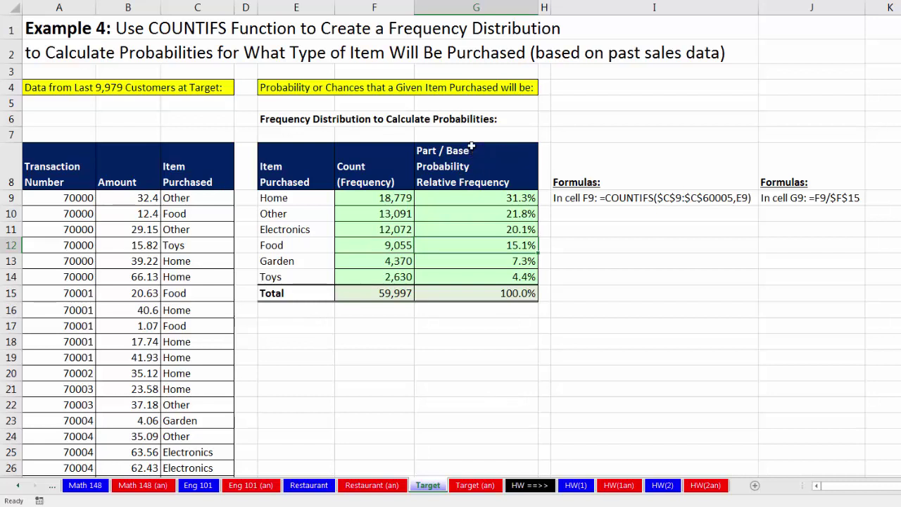
pyautogui.click(504, 214)
pyautogui.click(501, 229)
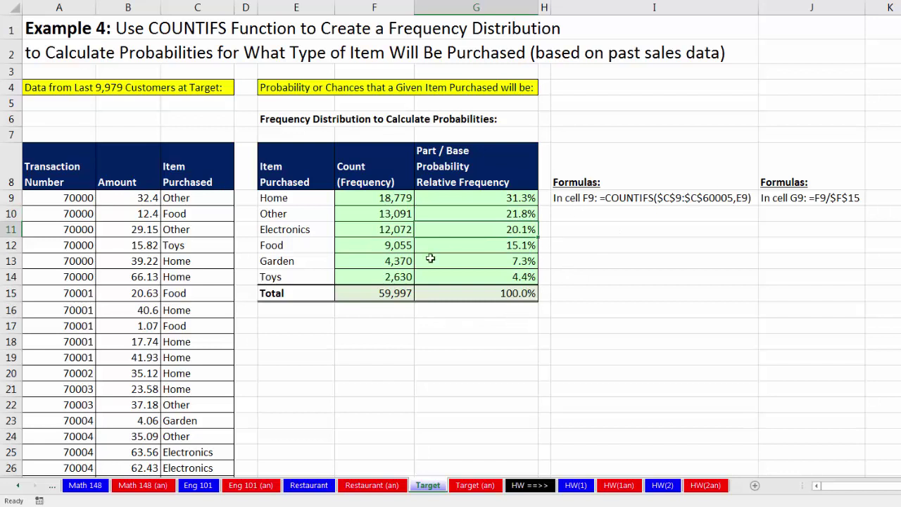
# Step: Review the completed frequency distributions on the Restaurant, Eng 101 and Math 148 sheets
pyautogui.click(309, 485)
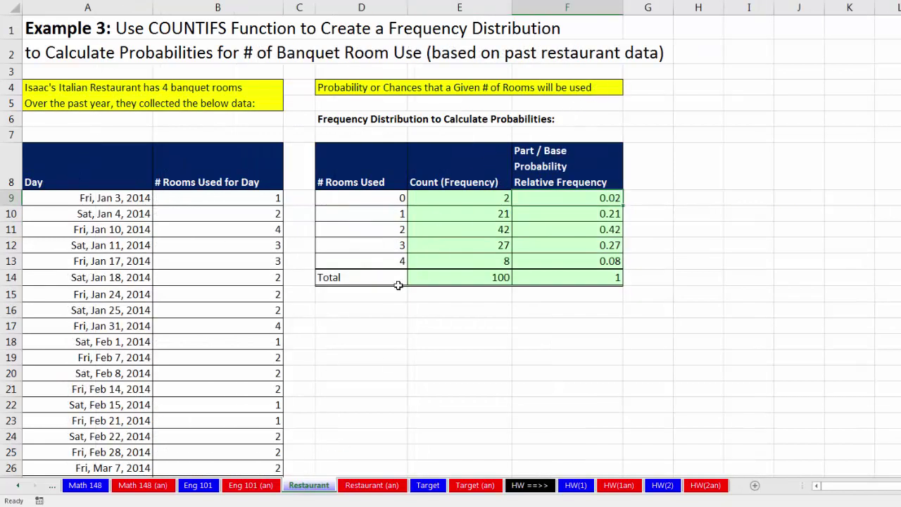
pyautogui.click(198, 486)
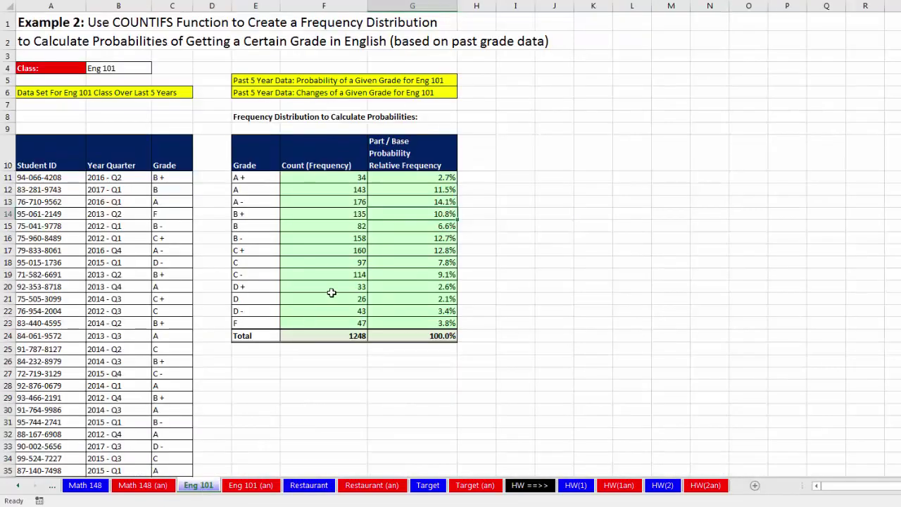
pyautogui.click(85, 486)
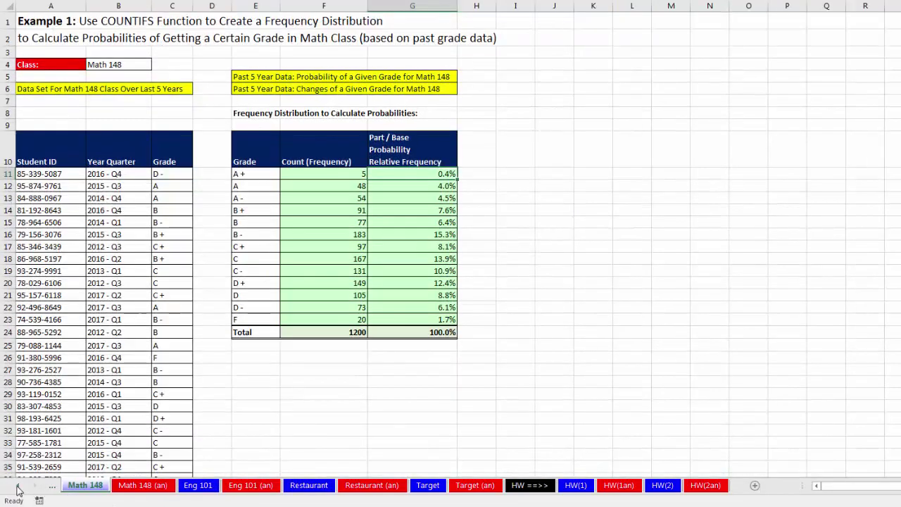
# Step: Go back over the COUNTIFS Function and Probability sheets, and return to the Cover sheet
pyautogui.click(19, 486)
pyautogui.click(19, 486)
pyautogui.click(19, 486)
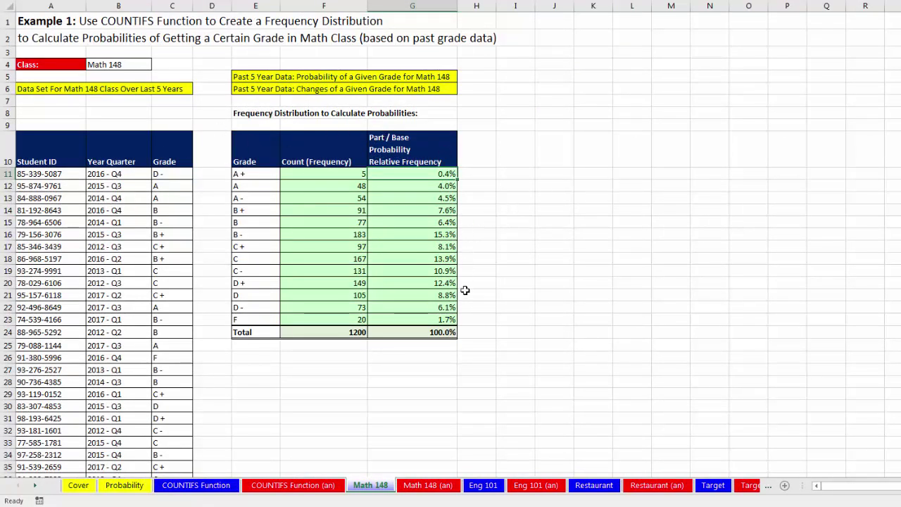
pyautogui.click(197, 486)
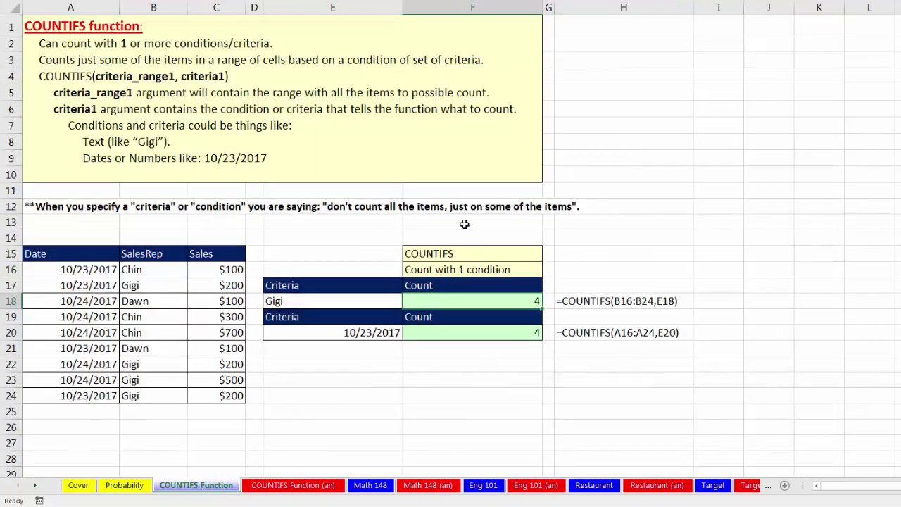
pyautogui.click(126, 486)
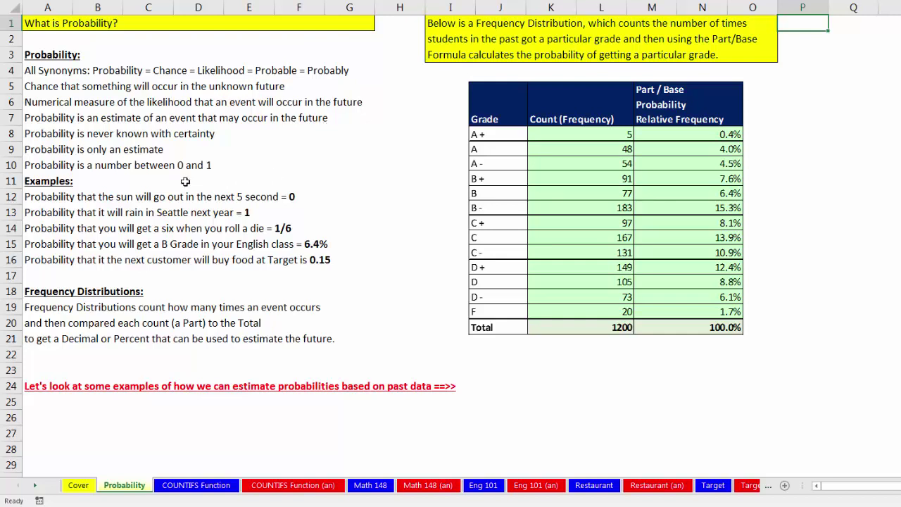
pyautogui.click(79, 486)
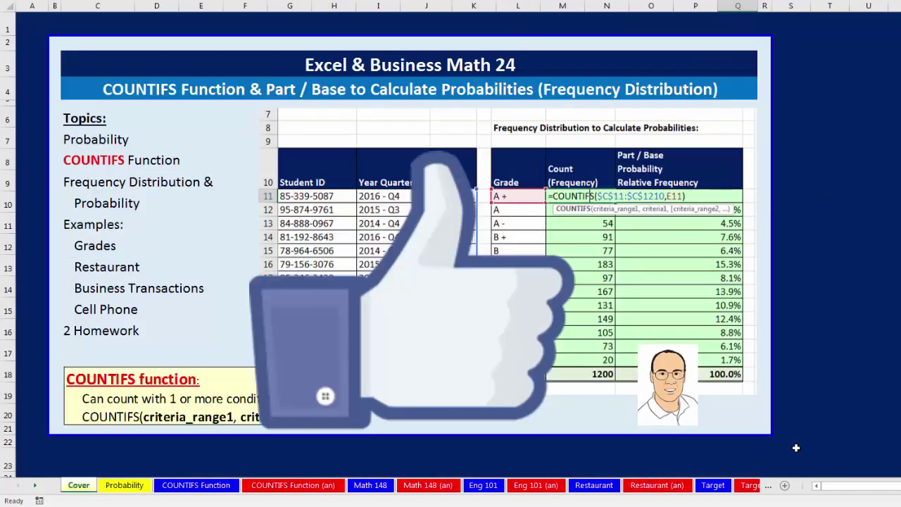